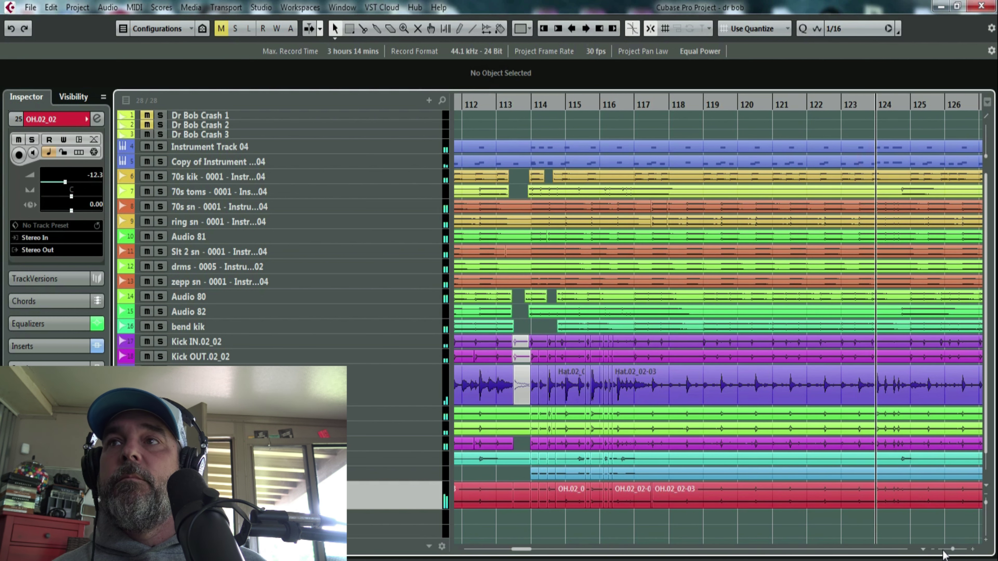
# Step: Zoom out to show more bars, then solo OH.02_02 and make its track taller
pyautogui.moveTo(952, 549); pyautogui.dragTo(951, 550)
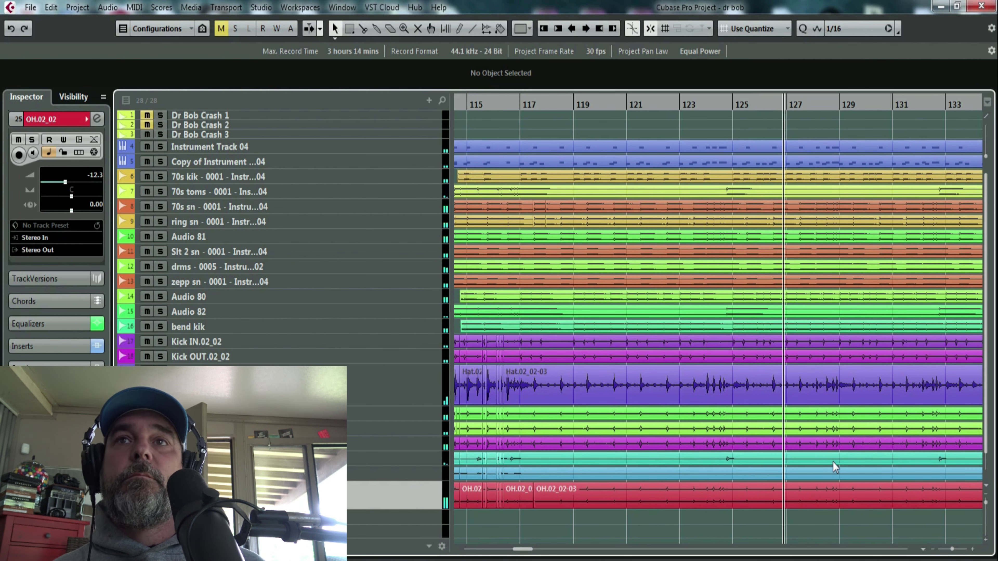
pyautogui.press('space')
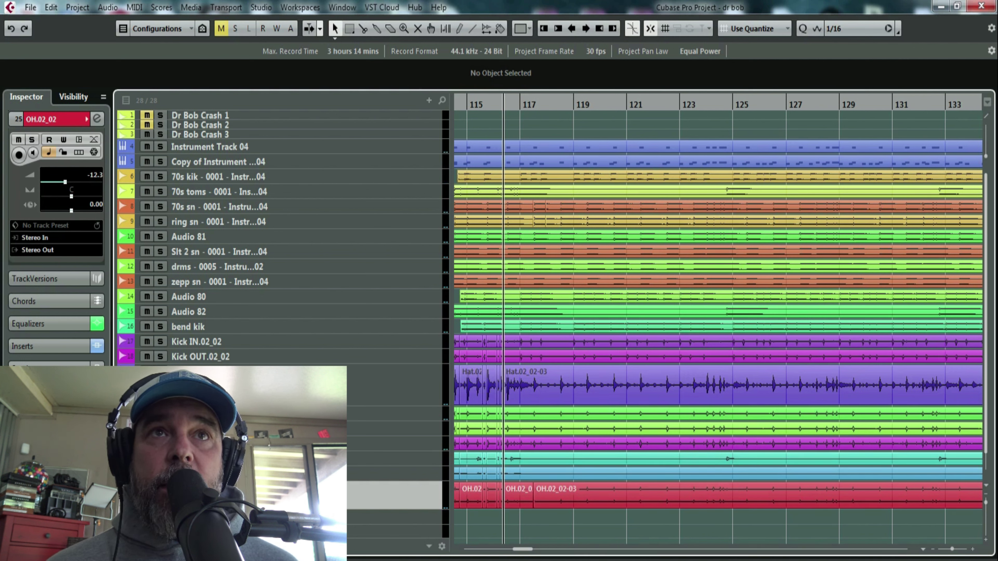
pyautogui.press('s')
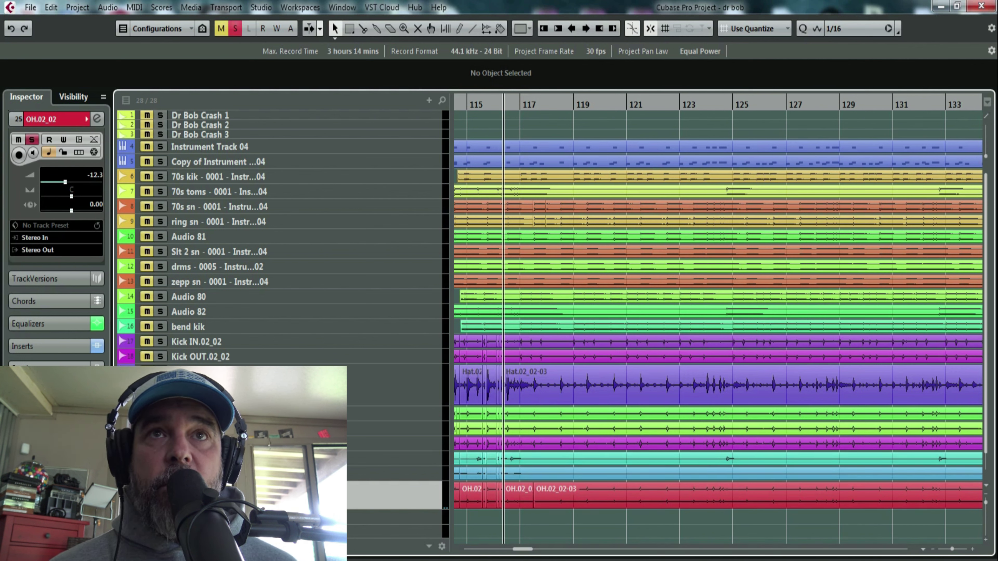
pyautogui.hotkey('ctrl', 'Down')
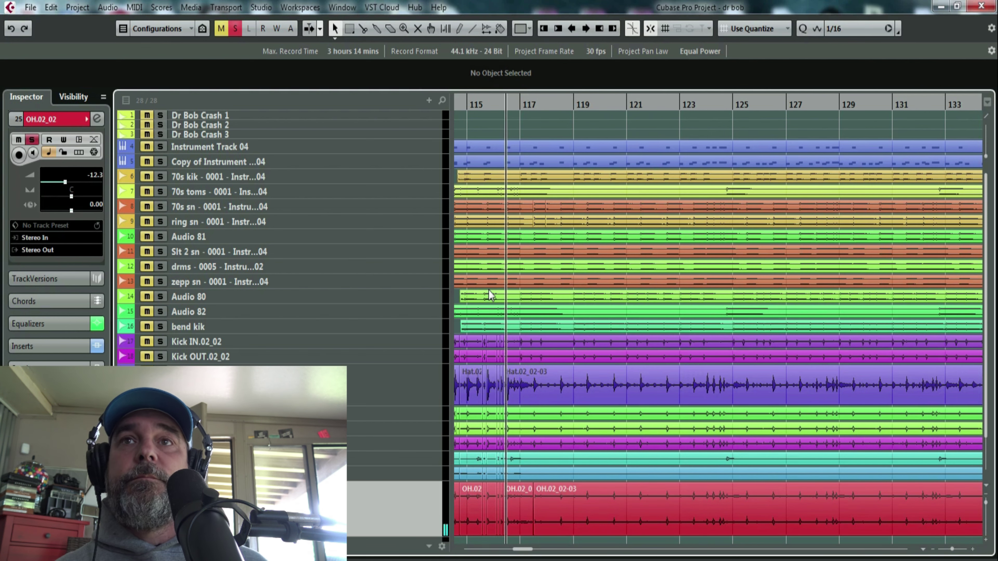
# Step: Unsolo OH.02_02 and play the full kit from bar 116, then stop
pyautogui.scroll(-3, 531, 297)
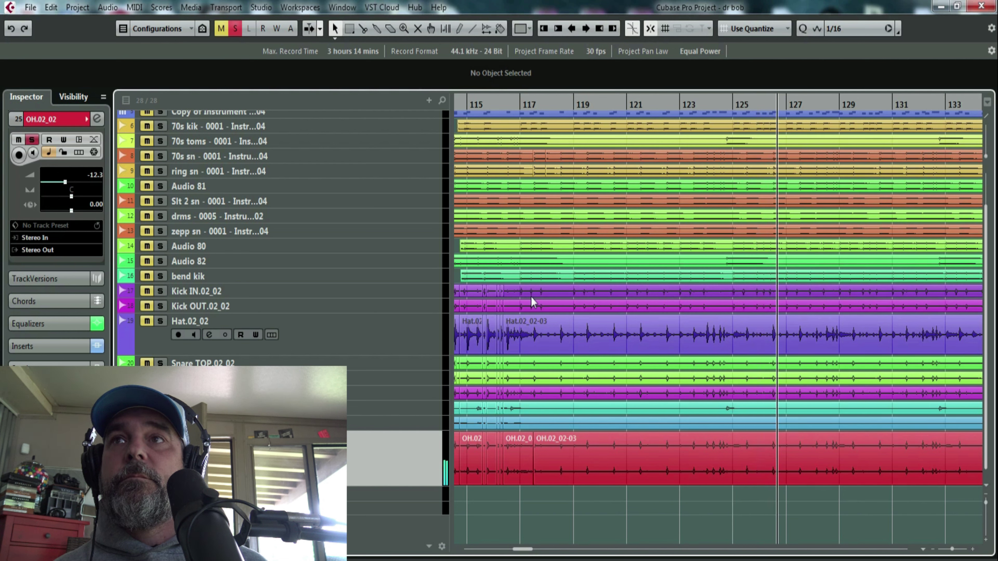
pyautogui.press('space')
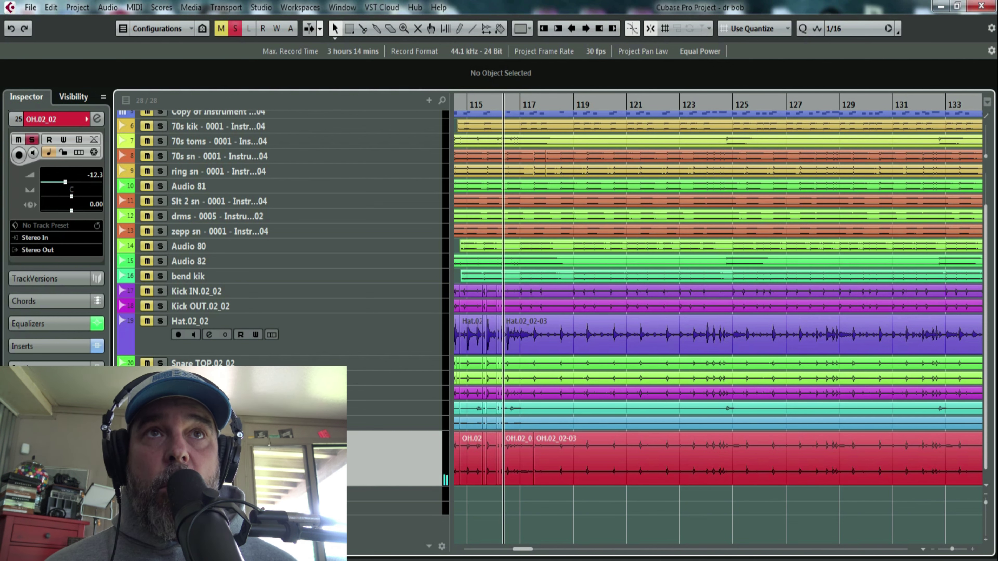
pyautogui.press('s')
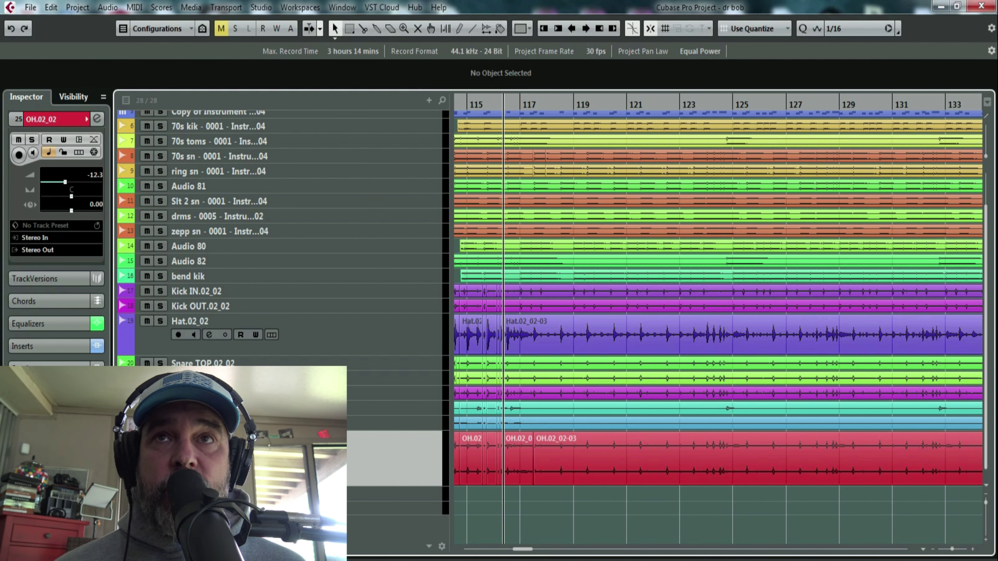
pyautogui.press('space')
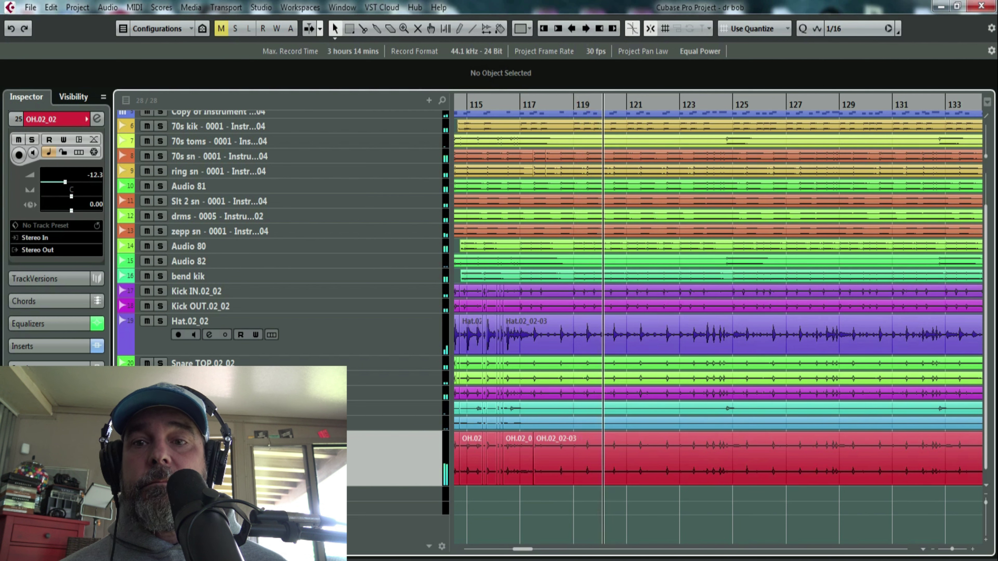
pyautogui.press('space')
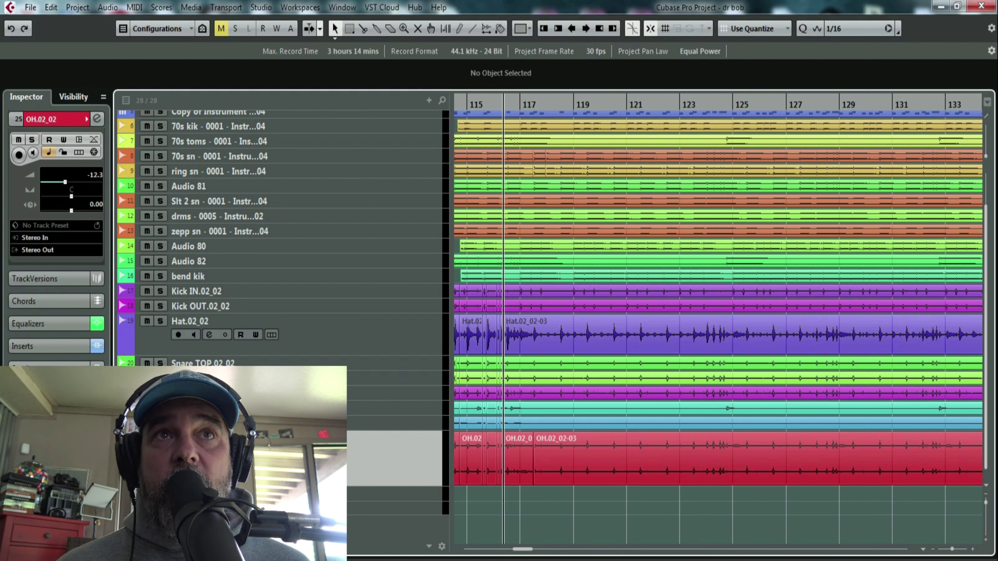
# Step: Audition the soloed overheads around bars 116–123, then unsolo and zoom in on bars 116–122
pyautogui.press('s')
pyautogui.press('space')
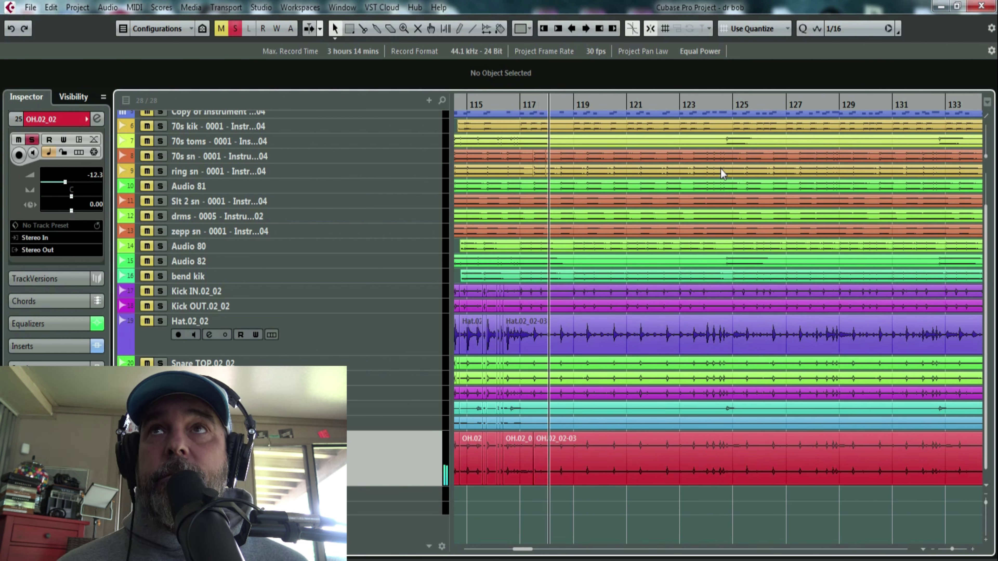
pyautogui.click(699, 105)
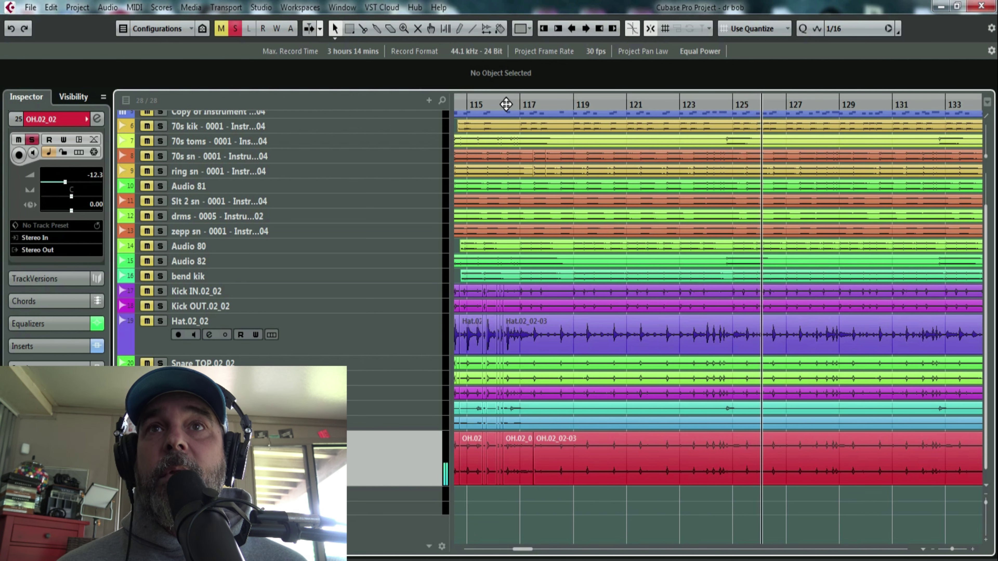
pyautogui.click(493, 104)
pyautogui.moveTo(493, 104); pyautogui.dragTo(470, 127)
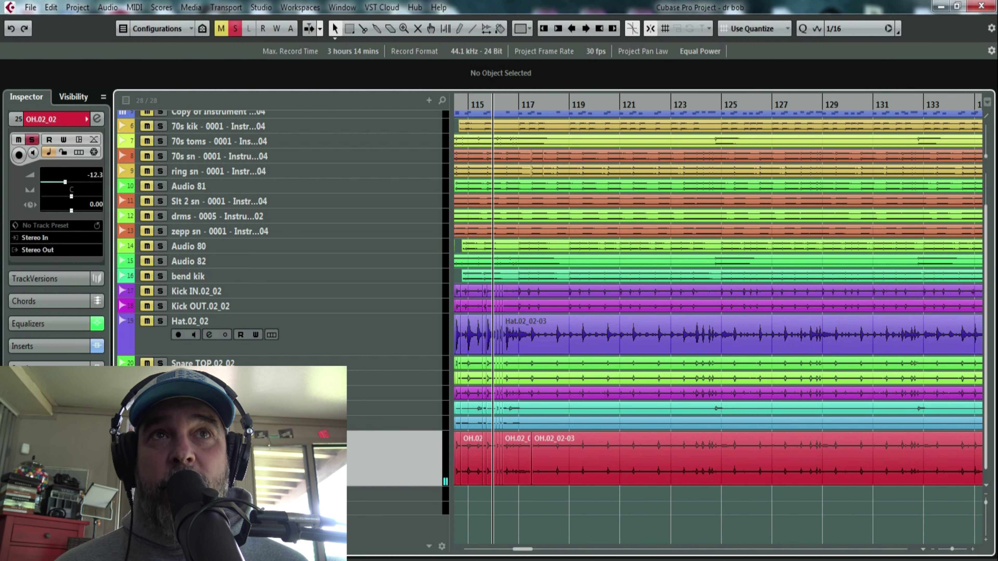
pyautogui.press('s')
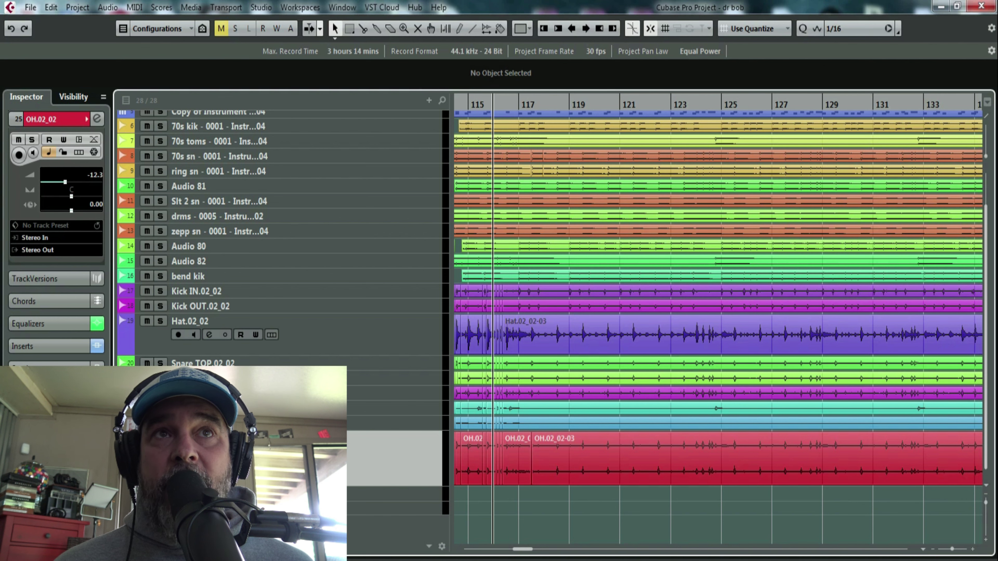
pyautogui.moveTo(502, 103); pyautogui.dragTo(393, 475)
# Step: Solo OH.02_02, select a range in its volume automation lane and enable automation read
pyautogui.press('s')
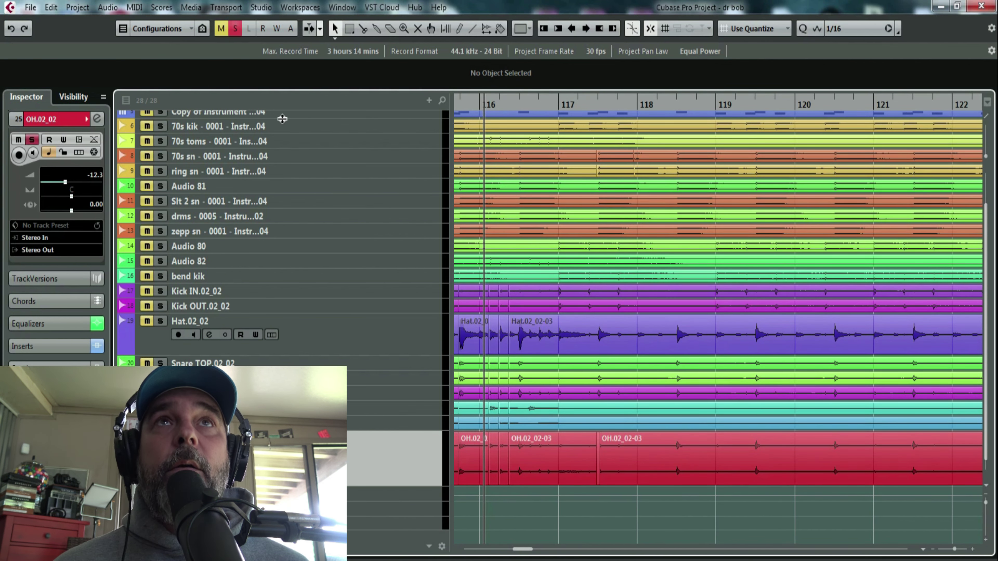
pyautogui.press('space')
pyautogui.press('2')
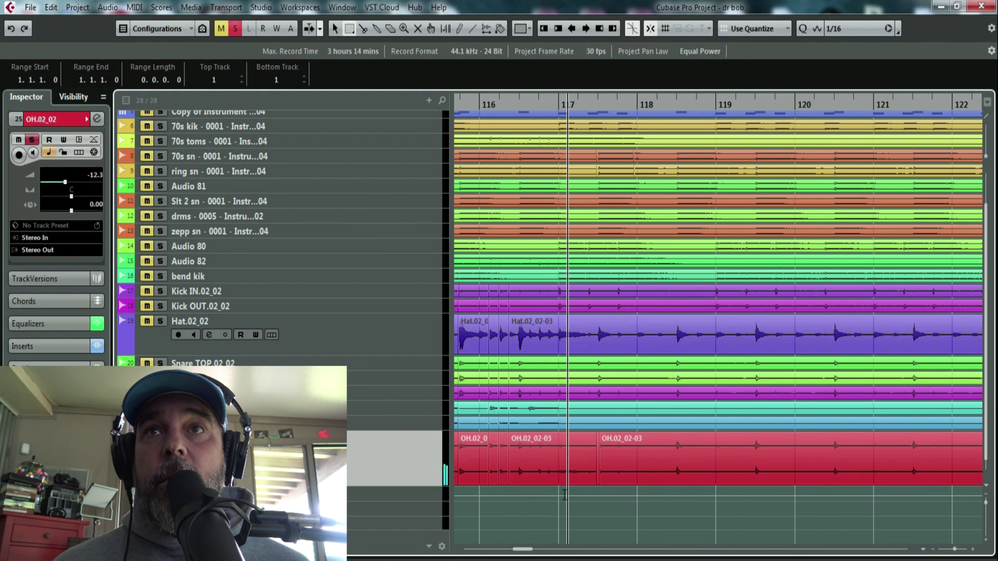
pyautogui.press('space')
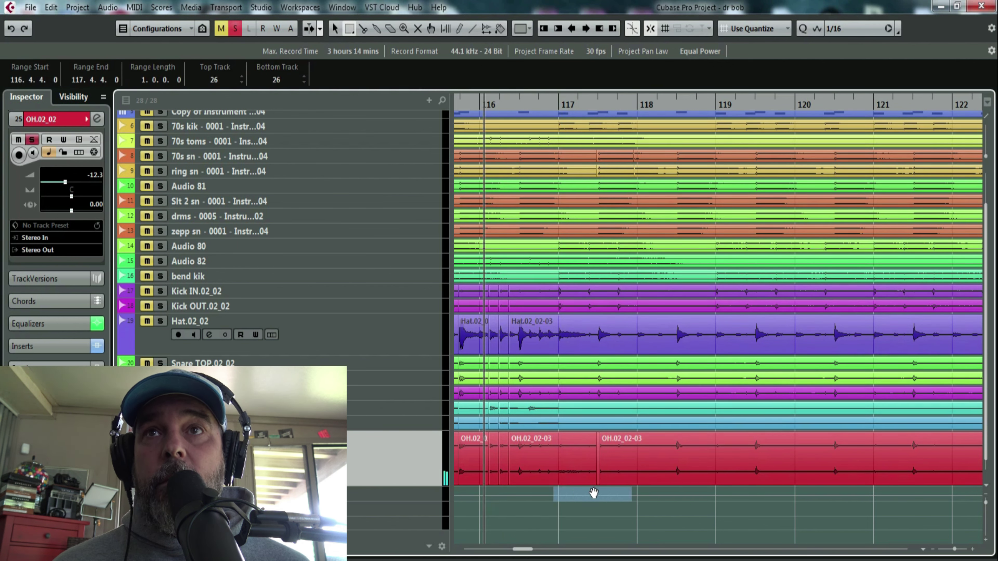
pyautogui.click(436, 505)
pyautogui.press('r')
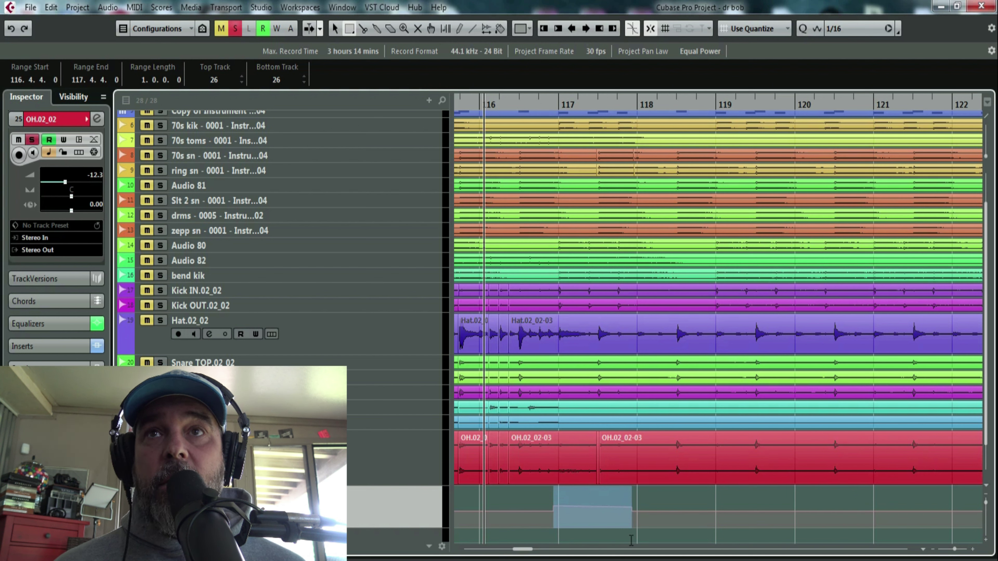
pyautogui.press('space')
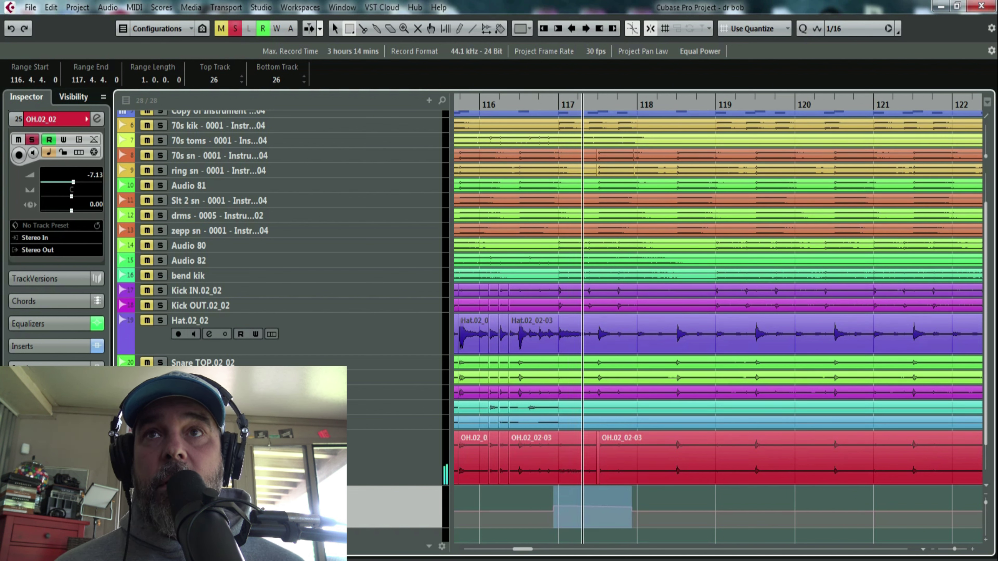
pyautogui.press('space')
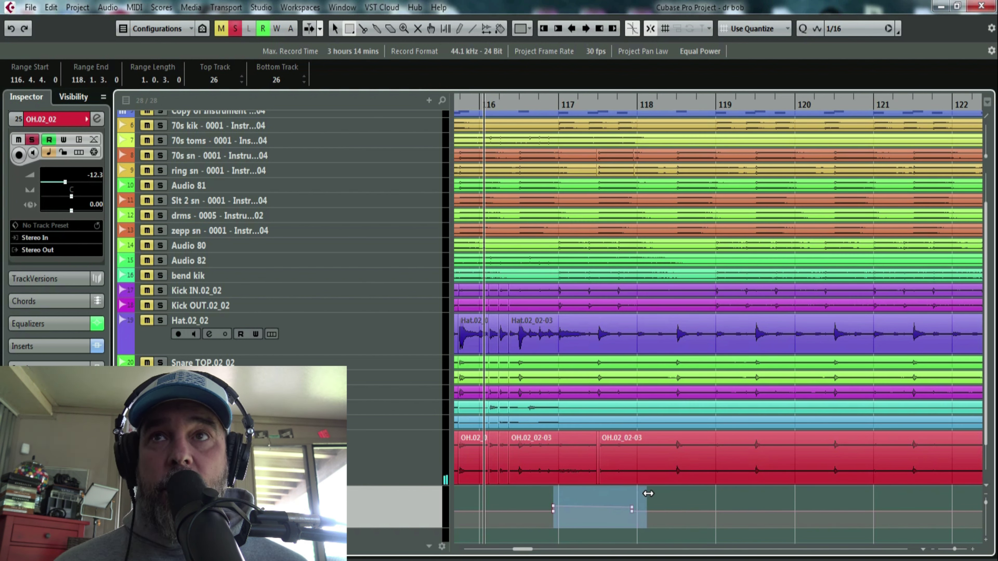
# Step: Add a -10.3 volume point near bar 118.3 on OH.02_02 and audition the dip from bar 116.3
pyautogui.moveTo(654, 493); pyautogui.dragTo(681, 495)
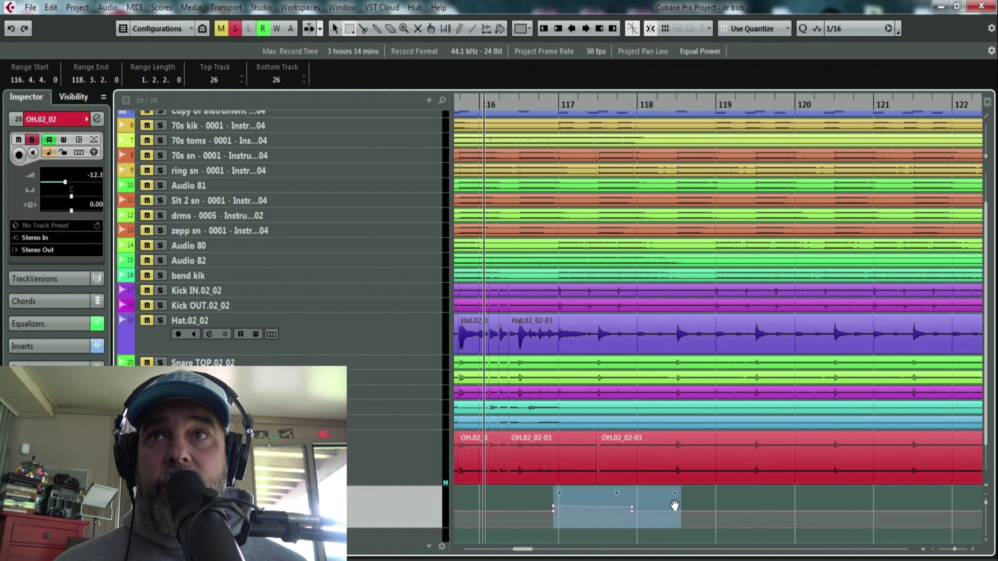
pyautogui.click(631, 523)
pyautogui.press('1')
pyautogui.click(632, 518)
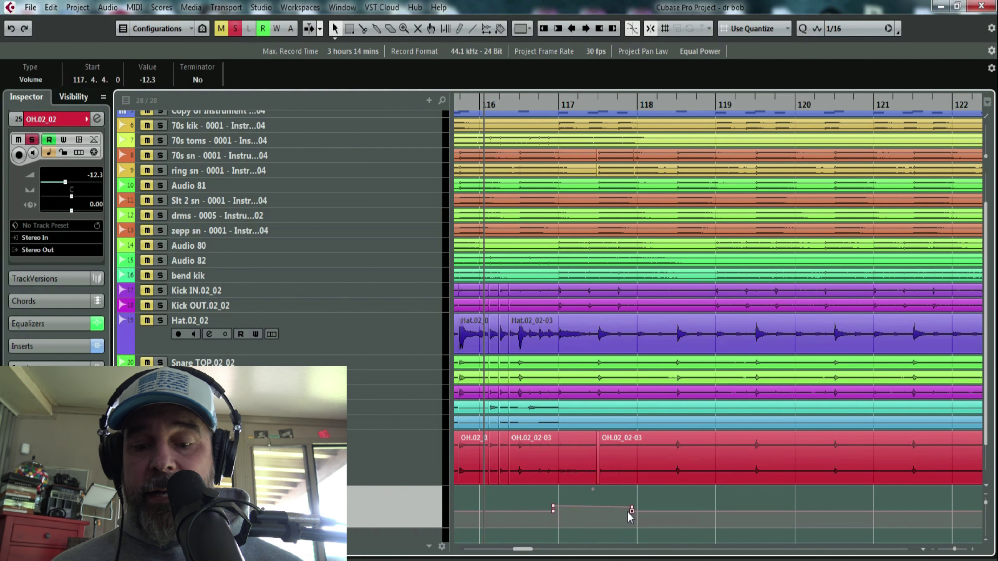
pyautogui.click(677, 510)
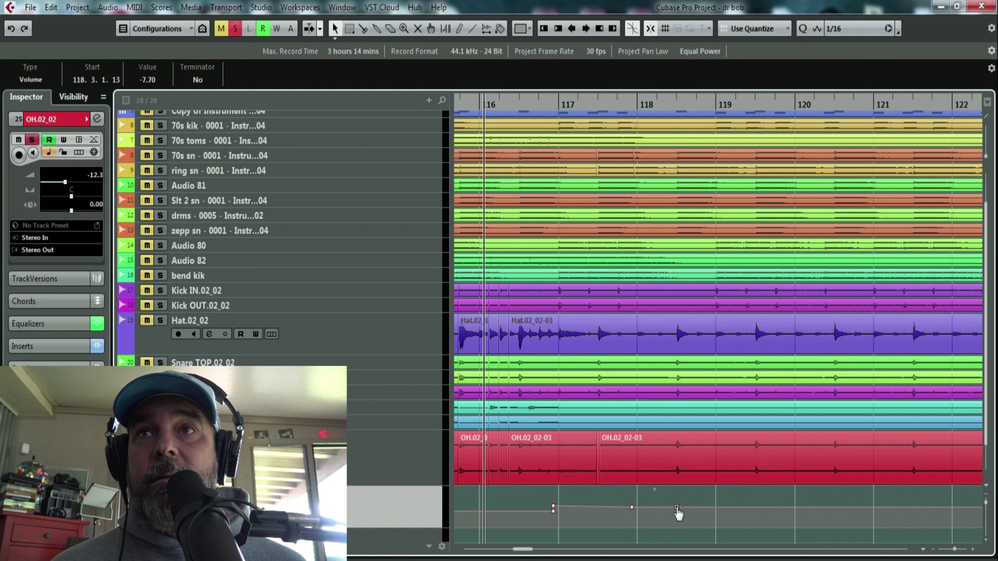
pyautogui.moveTo(498, 108); pyautogui.dragTo(504, 107)
pyautogui.press('space')
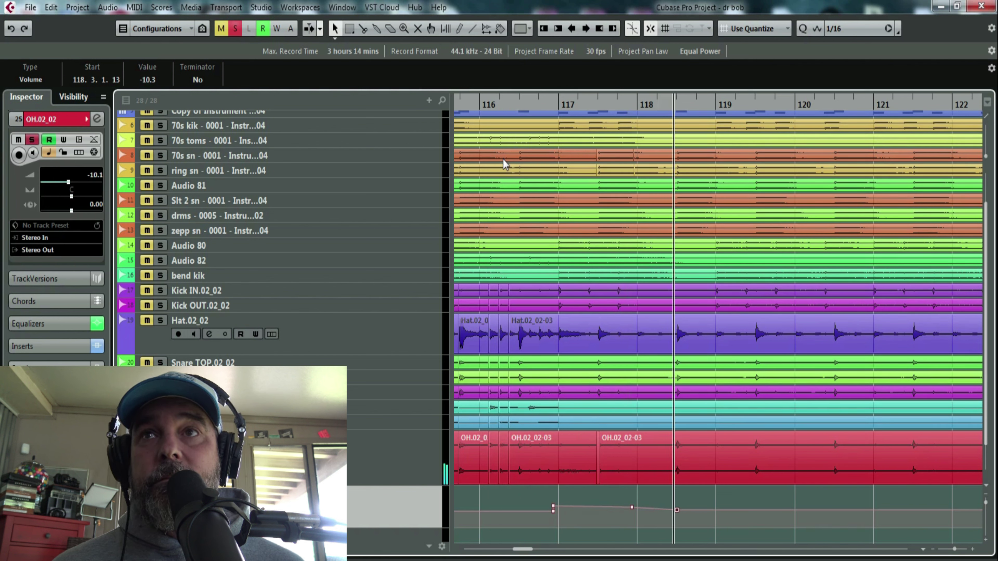
pyautogui.press('space')
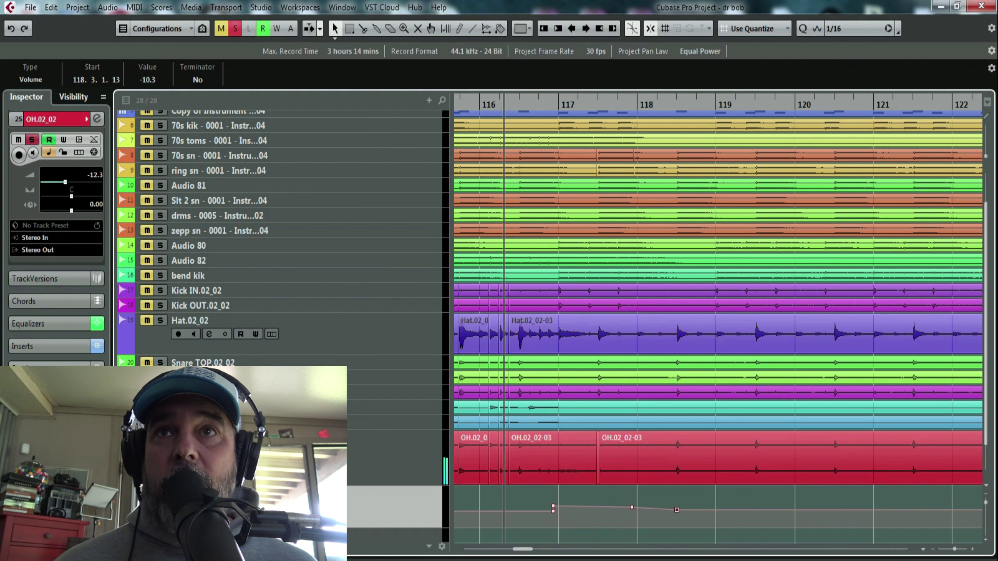
# Step: Raise the first automation point to -4.08, audition it, then remove the volume automation points
pyautogui.click(334, 38)
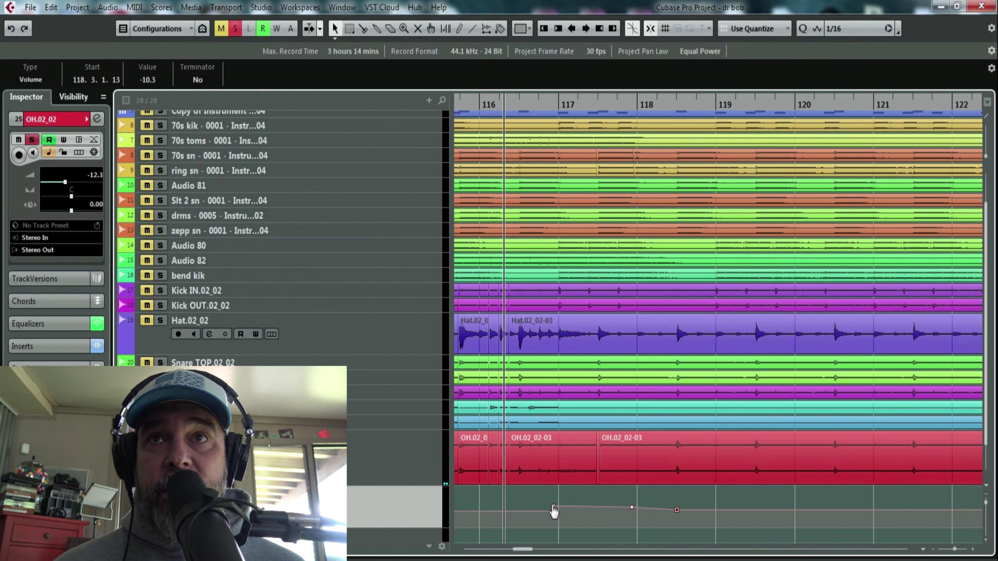
pyautogui.moveTo(554, 509); pyautogui.dragTo(554, 503)
pyautogui.press('space')
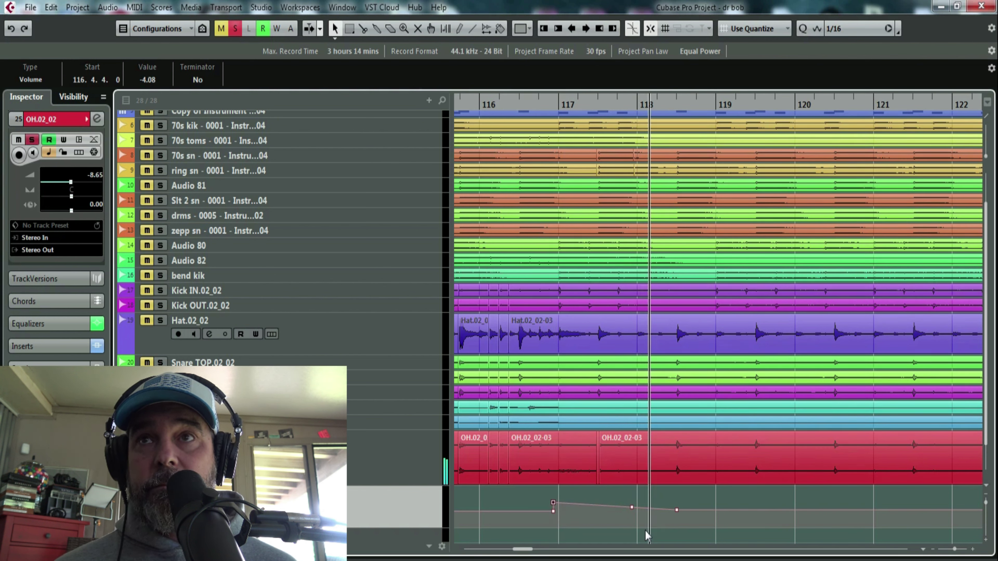
pyautogui.press('space')
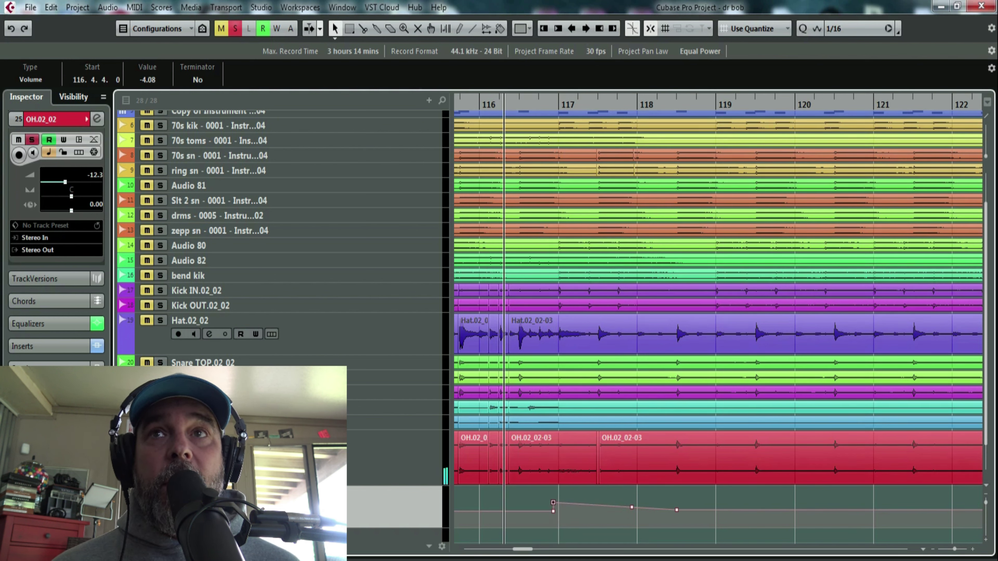
pyautogui.scroll(-5, 414, 488)
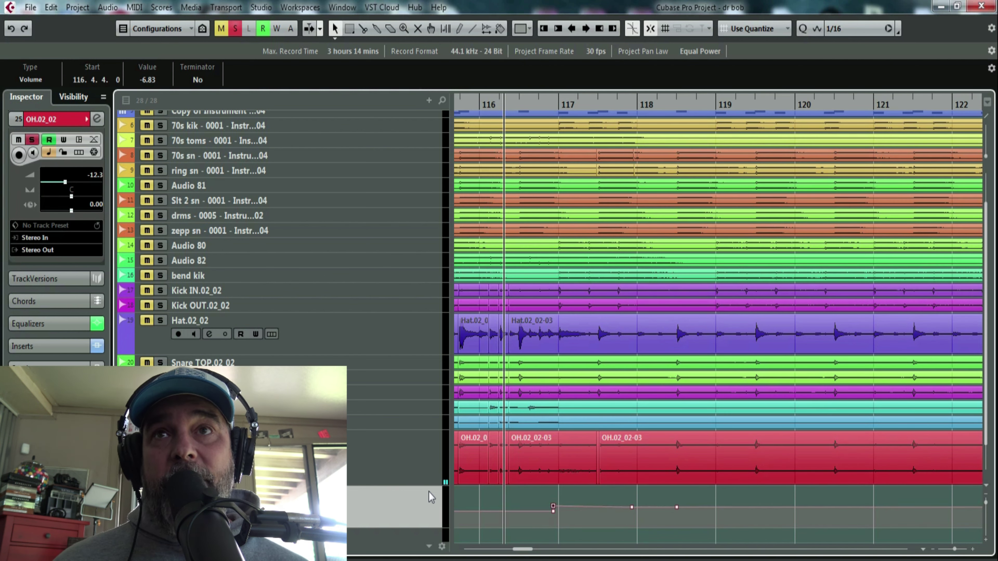
pyautogui.hotkey('ctrl', 'z')
pyautogui.hotkey('ctrl', 'z')
pyautogui.hotkey('ctrl', 'z')
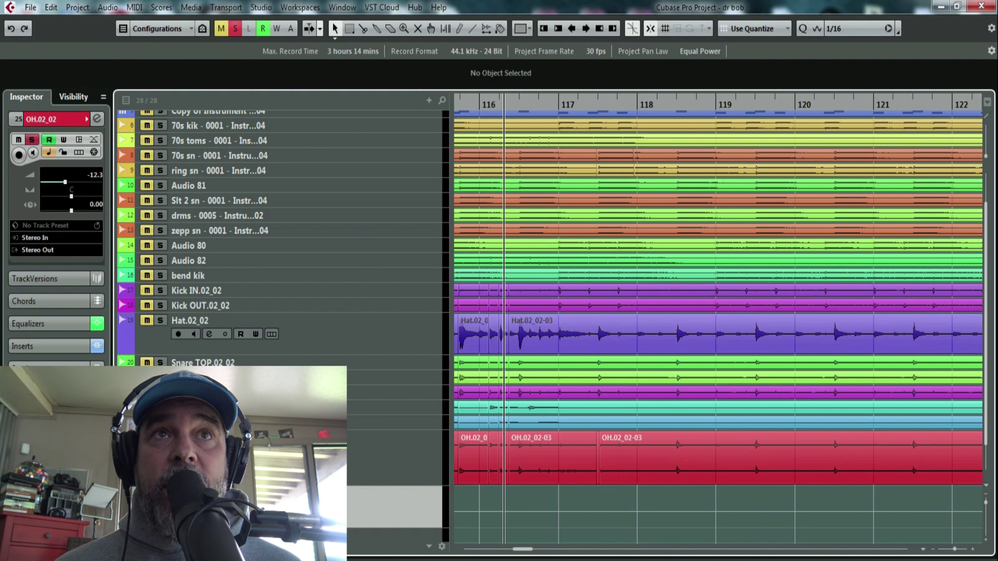
# Step: Turn off Solo on the OH.02_02 track with the S key
pyautogui.press('s')
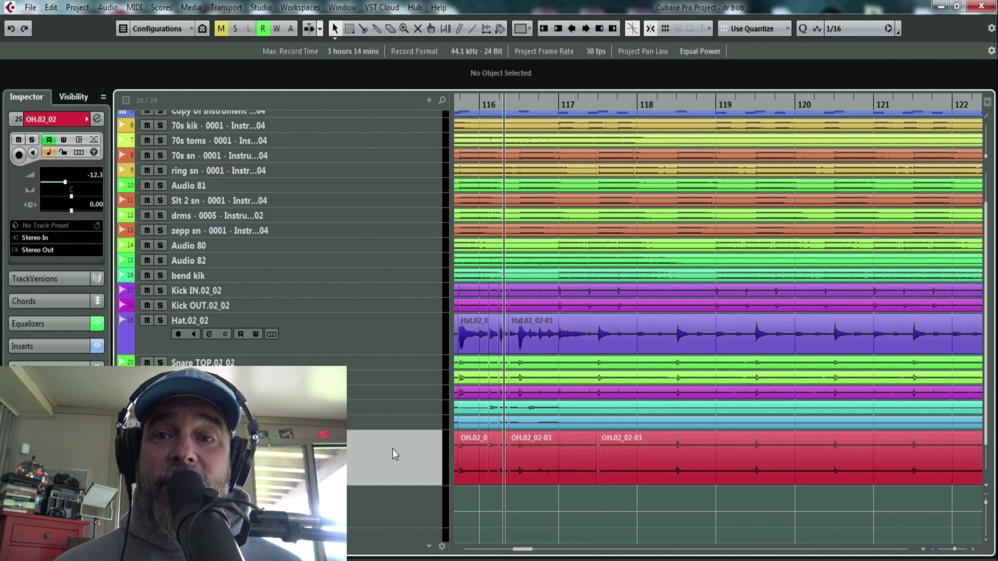
# Step: Select Dr Bob Crash 1, 2 and 3 and drag them below OH.02_02
pyautogui.scroll(3, 412, 427)
pyautogui.moveTo(479, 103); pyautogui.dragTo(407, 32)
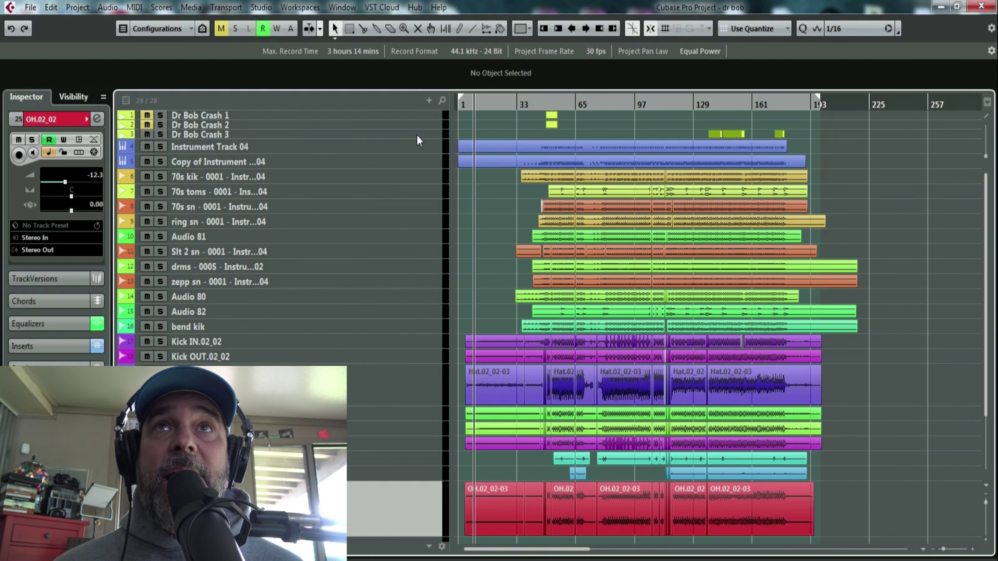
pyautogui.click(414, 117)
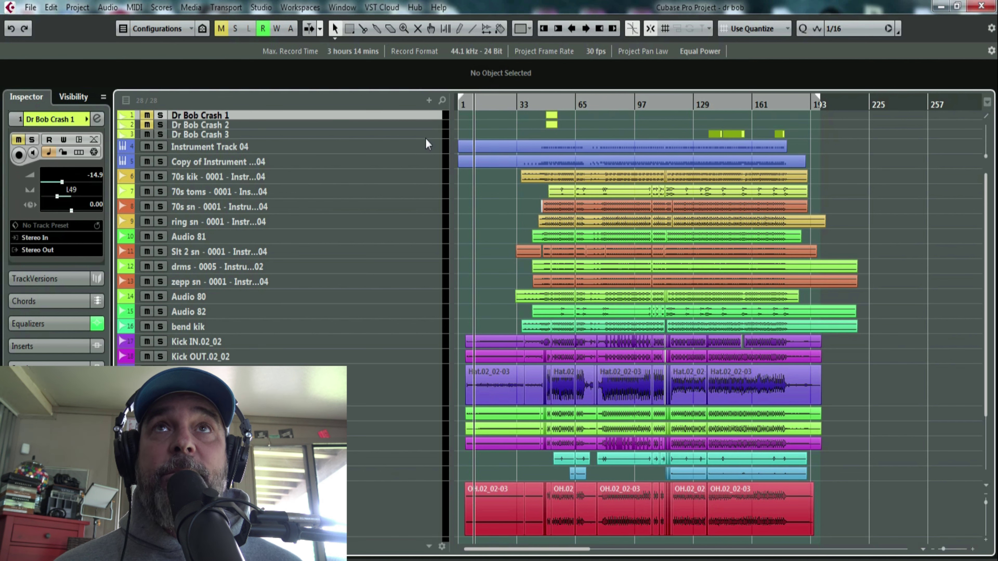
pyautogui.keyDown('shift'); pyautogui.click(426, 138); pyautogui.keyUp('shift')
pyautogui.moveTo(428, 114); pyautogui.dragTo(430, 539)
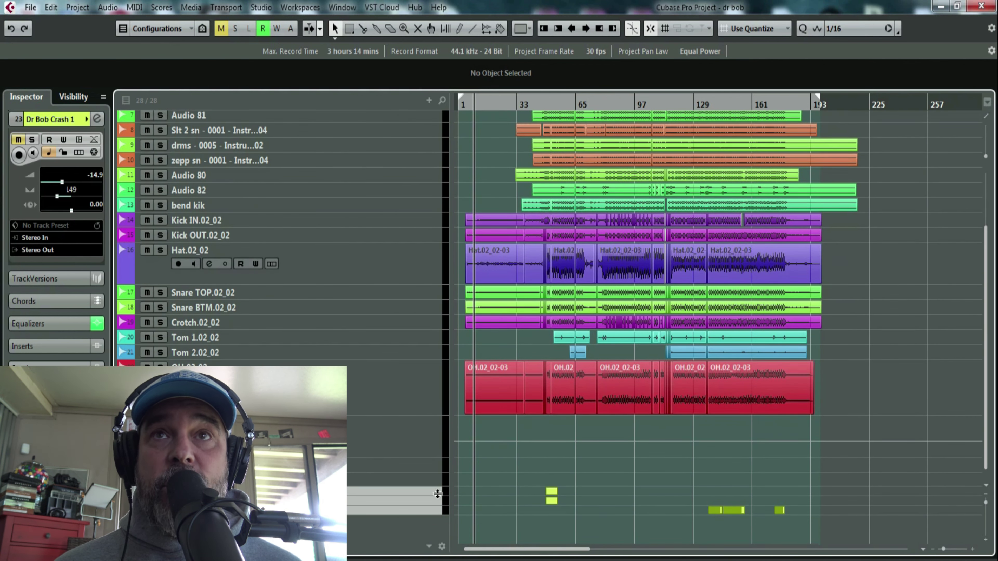
pyautogui.scroll(3, 463, 354)
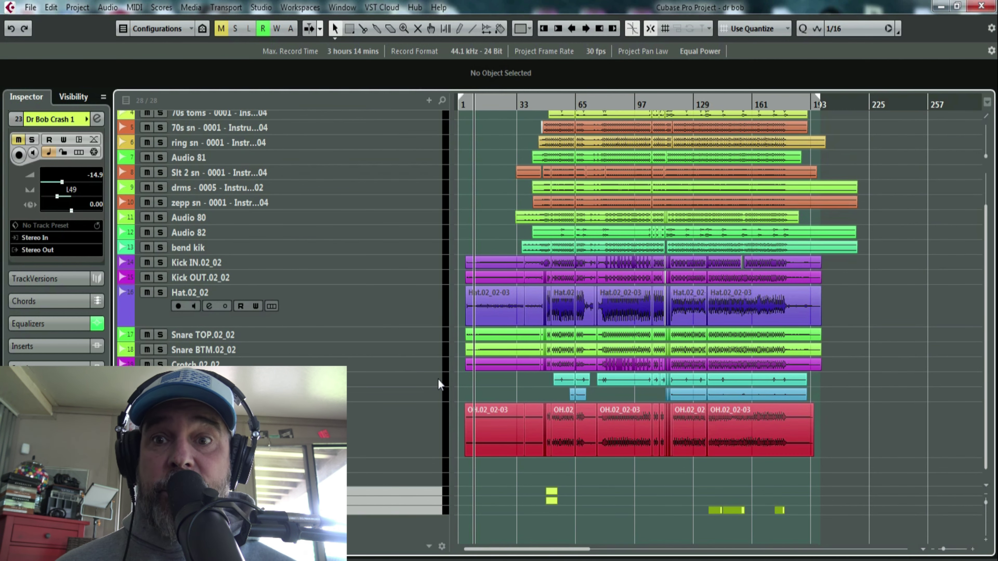
pyautogui.click(549, 107)
pyautogui.press('h')
pyautogui.press('h')
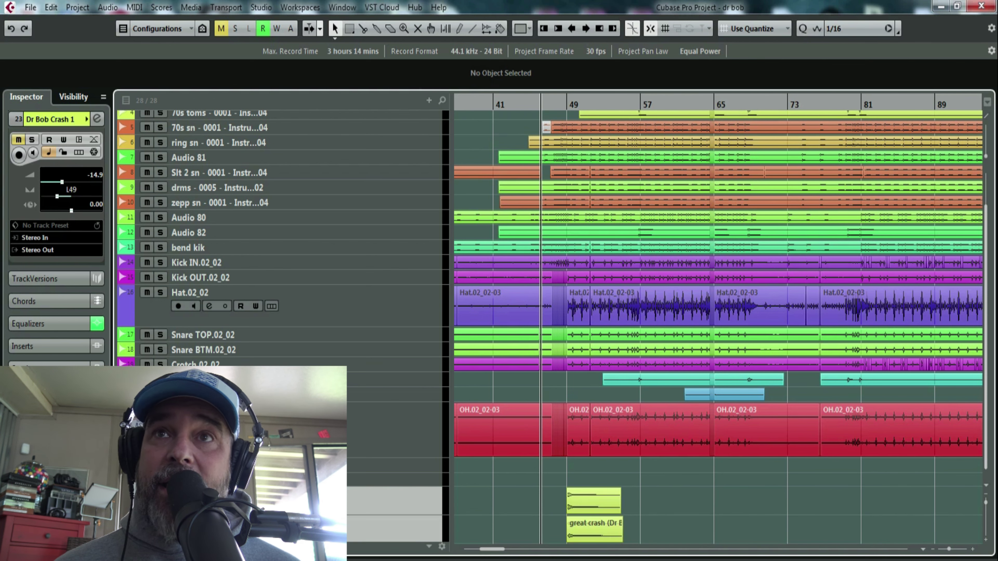
pyautogui.scroll(-3, 538, 507)
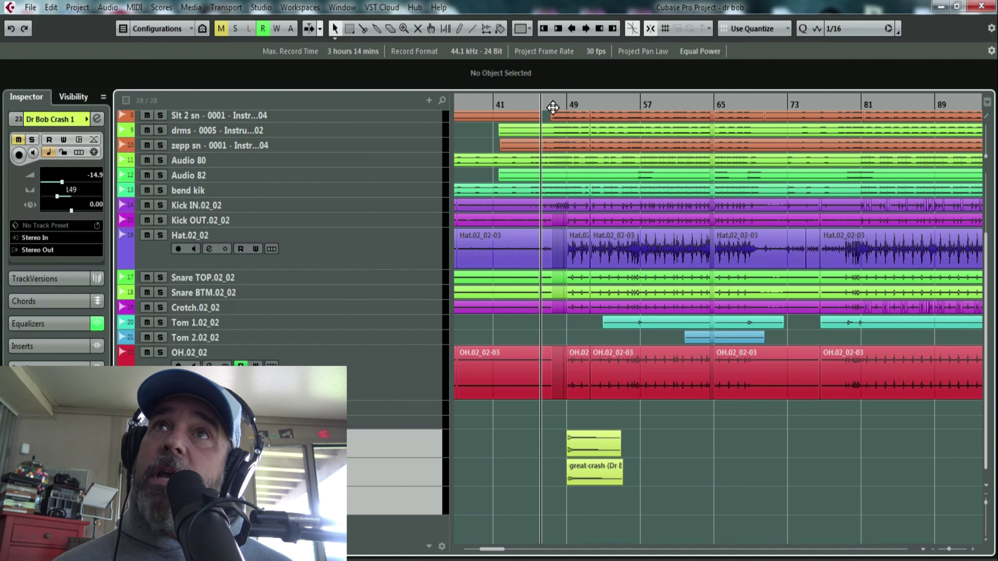
# Step: Zoom in around bar 47 and solo both OH.02_02 and Dr Bob Crash 1
pyautogui.moveTo(553, 107); pyautogui.dragTo(161, 343)
pyautogui.click(159, 353)
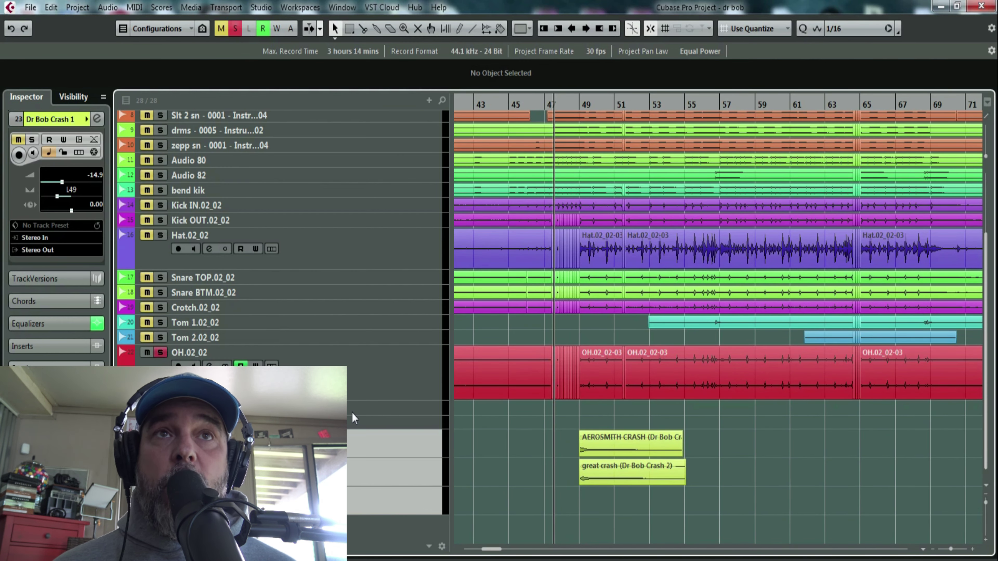
pyautogui.press('s')
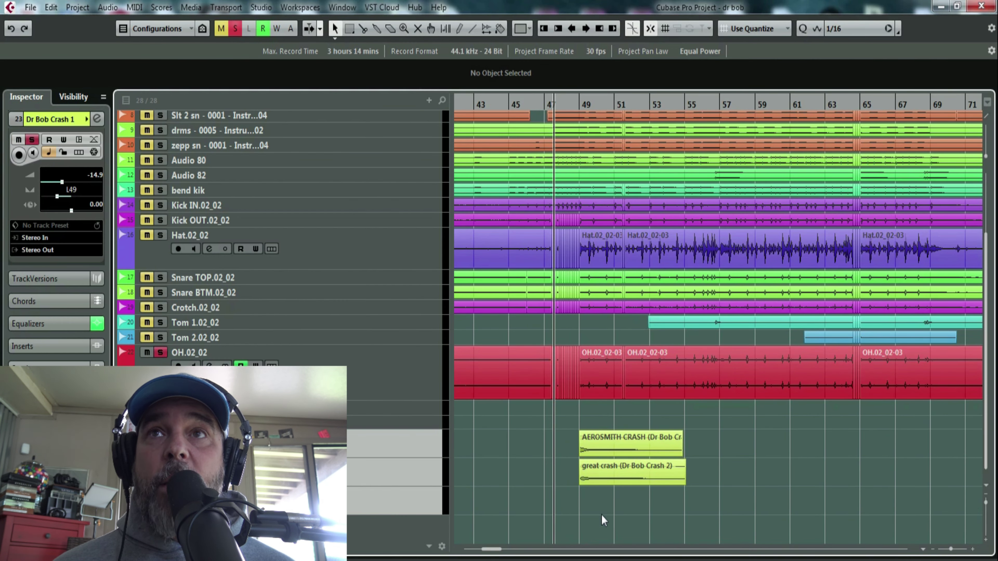
# Step: Drag the great crash and AEROSMITH CRASH events later to about bar 55, with playback starting at bar 47
pyautogui.click(631, 474)
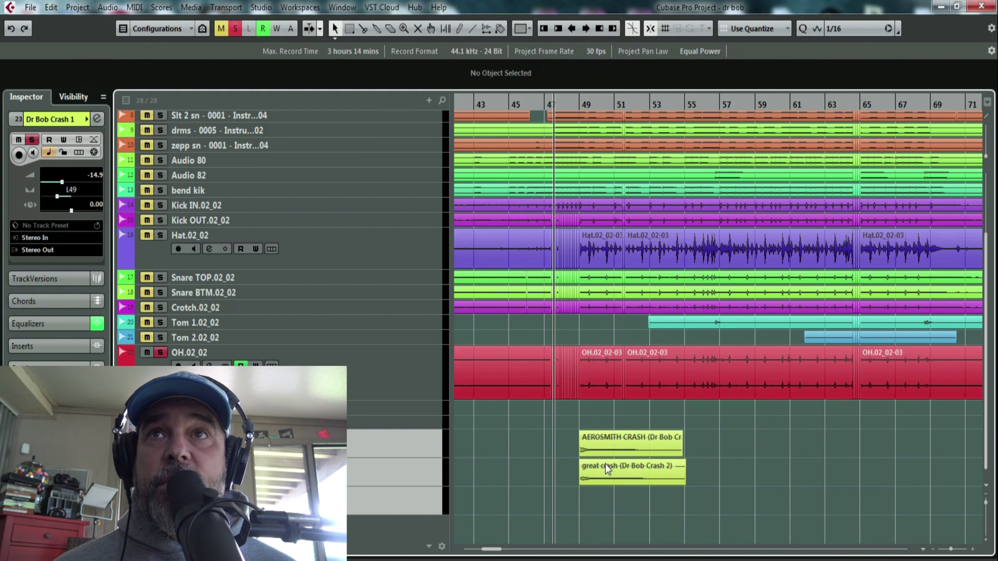
pyautogui.moveTo(606, 448); pyautogui.dragTo(729, 447)
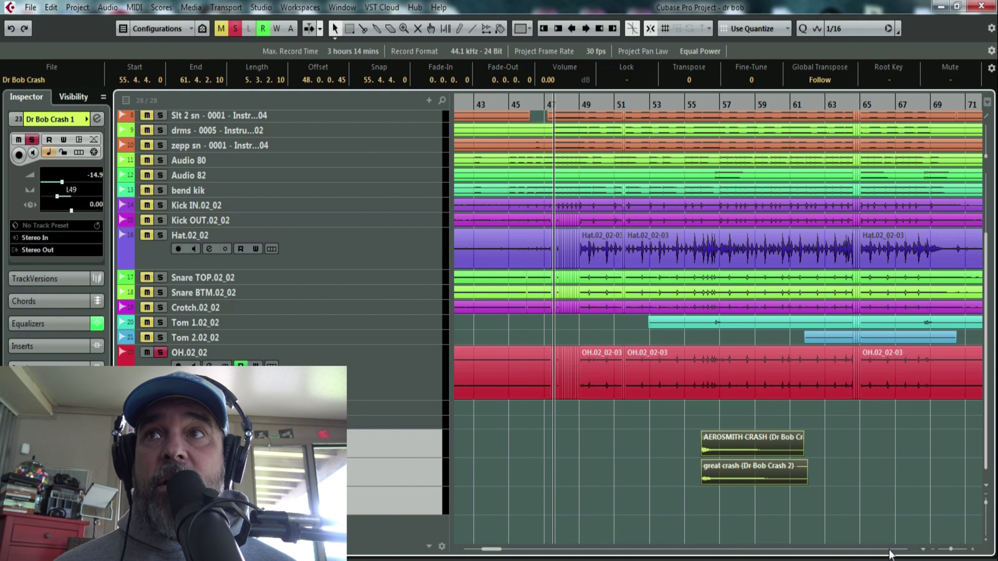
pyautogui.hscroll(3, 900, 545)
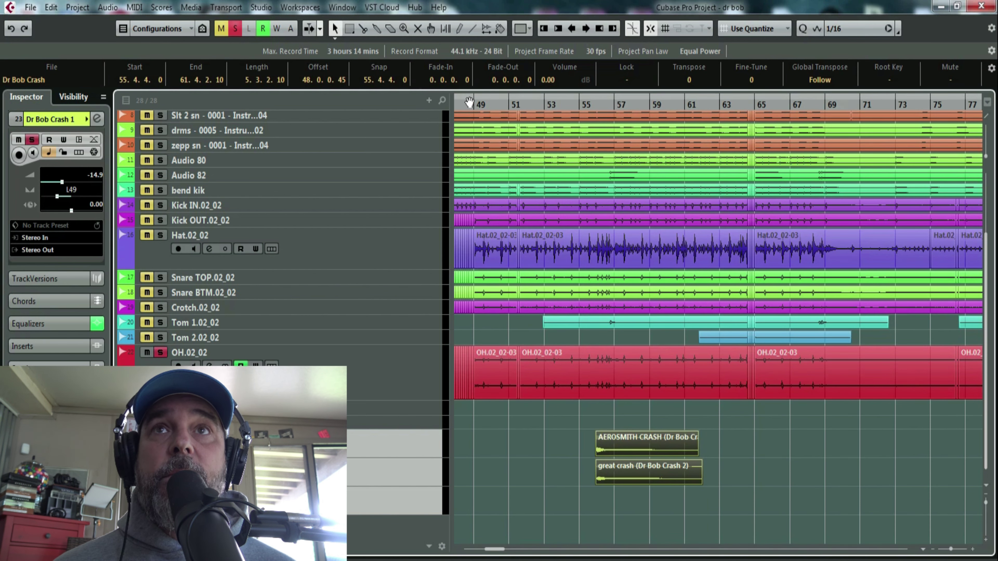
pyautogui.hscroll(-4, 506, 134)
pyautogui.click(577, 103)
pyautogui.click(593, 90)
pyautogui.hscroll(3, 911, 551)
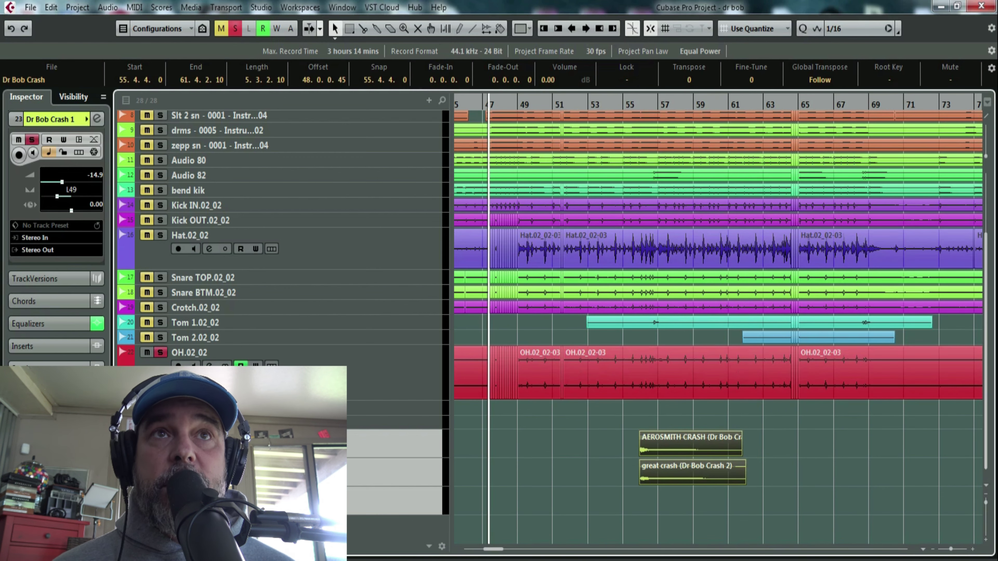
pyautogui.click(310, 364)
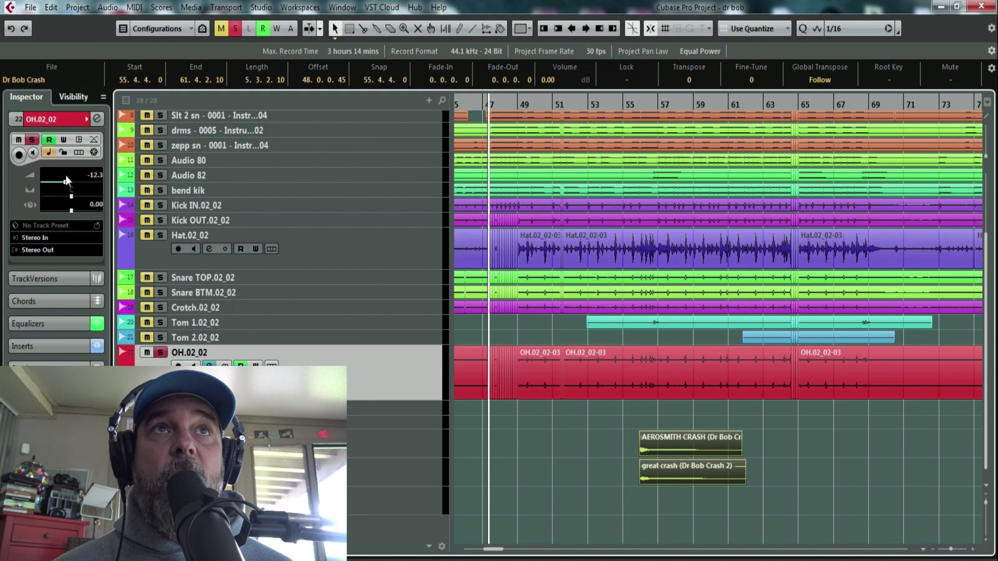
# Step: Raise the OH.02_02 volume to -6.22 and audition bars 47–63
pyautogui.moveTo(65, 182); pyautogui.dragTo(75, 182)
pyautogui.press('space')
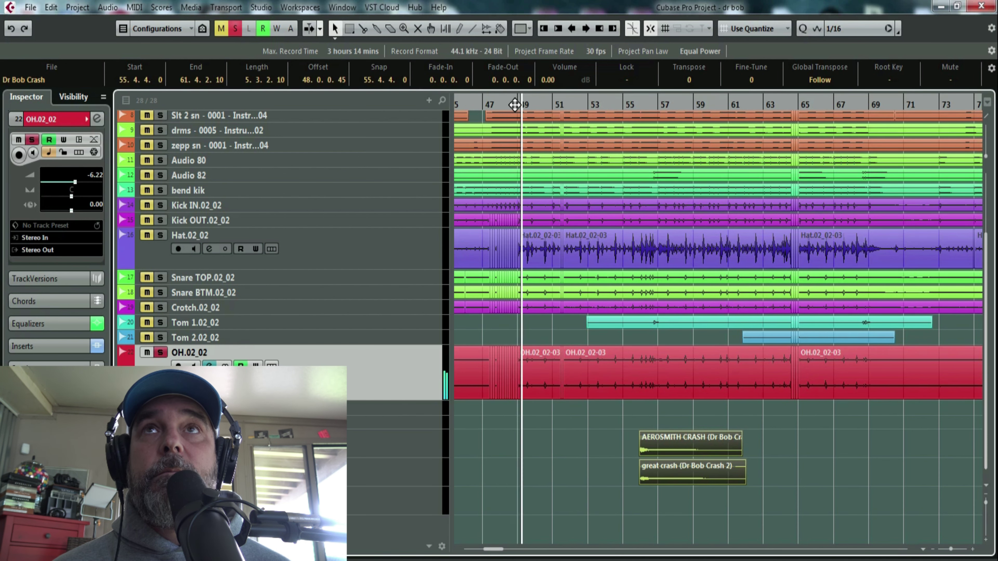
pyautogui.moveTo(514, 104); pyautogui.dragTo(256, 329)
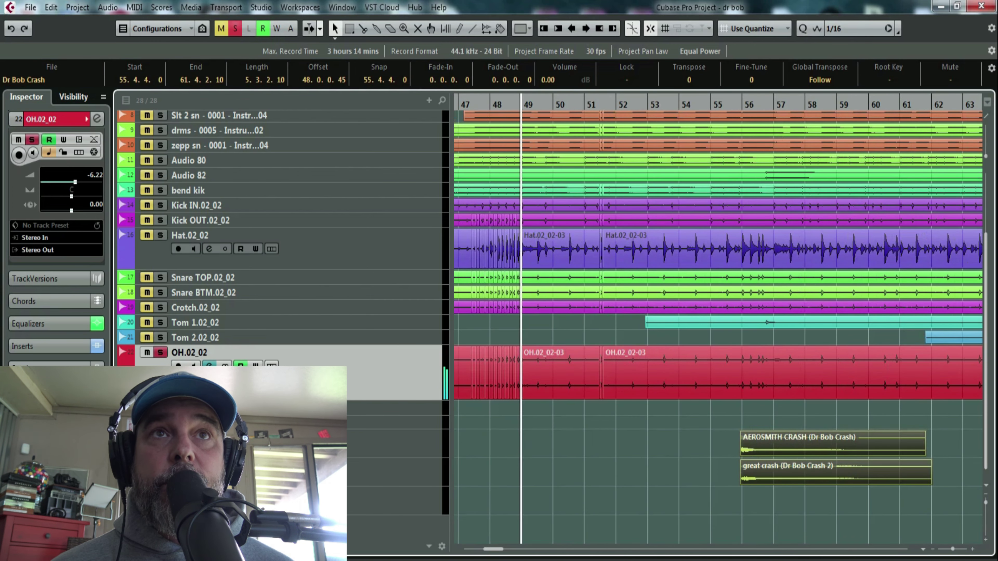
pyautogui.press('space')
pyautogui.click(527, 444)
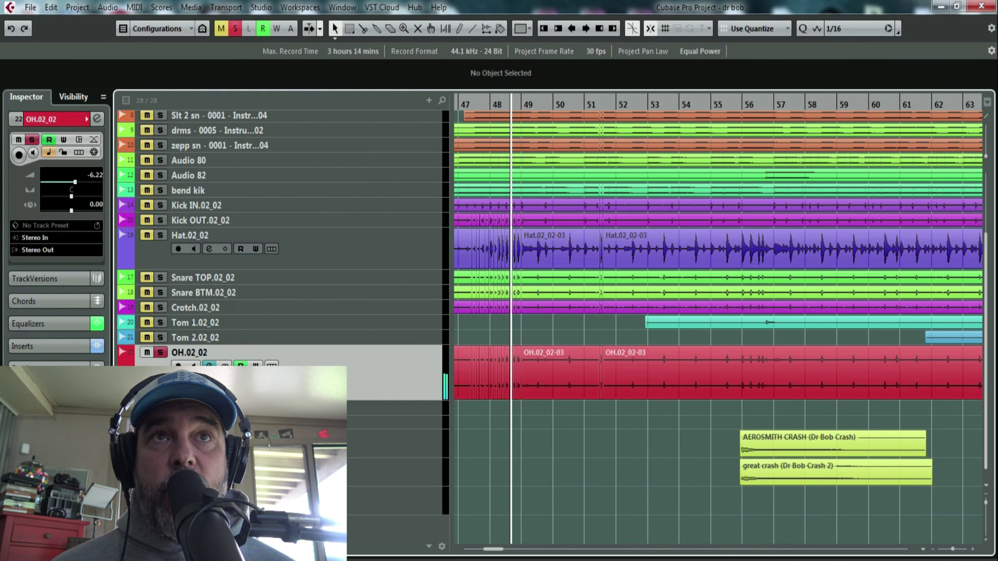
# Step: Move the AEROSMITH CRASH and great crash events back to start at bar 49
pyautogui.click(354, 447)
pyautogui.click(813, 452)
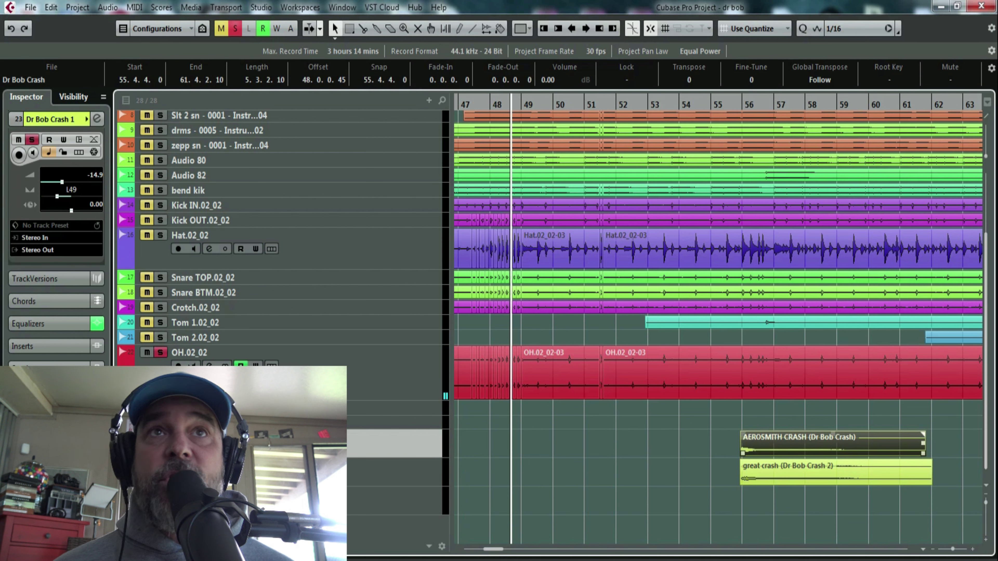
pyautogui.moveTo(780, 442); pyautogui.dragTo(555, 440)
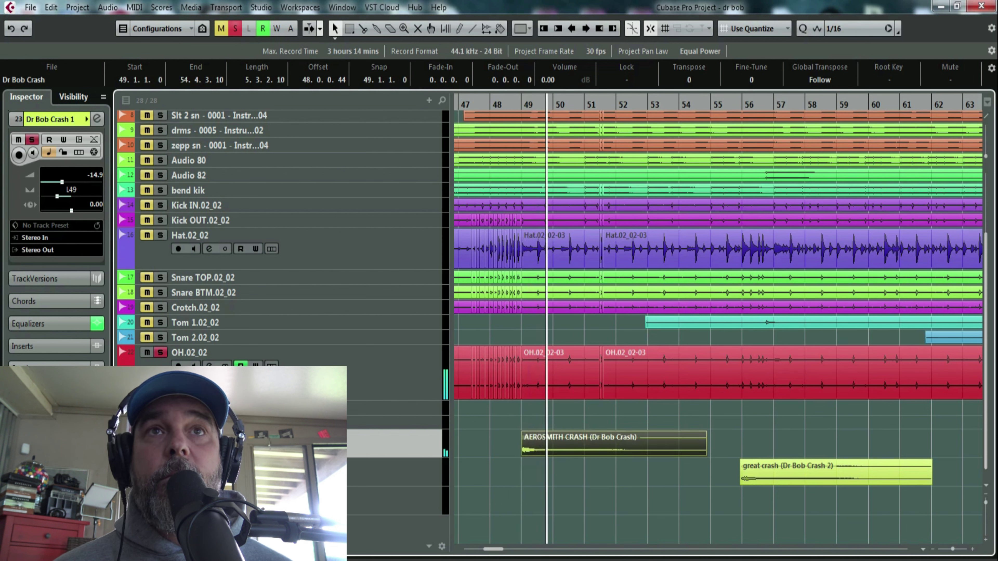
pyautogui.press('s')
pyautogui.press('m')
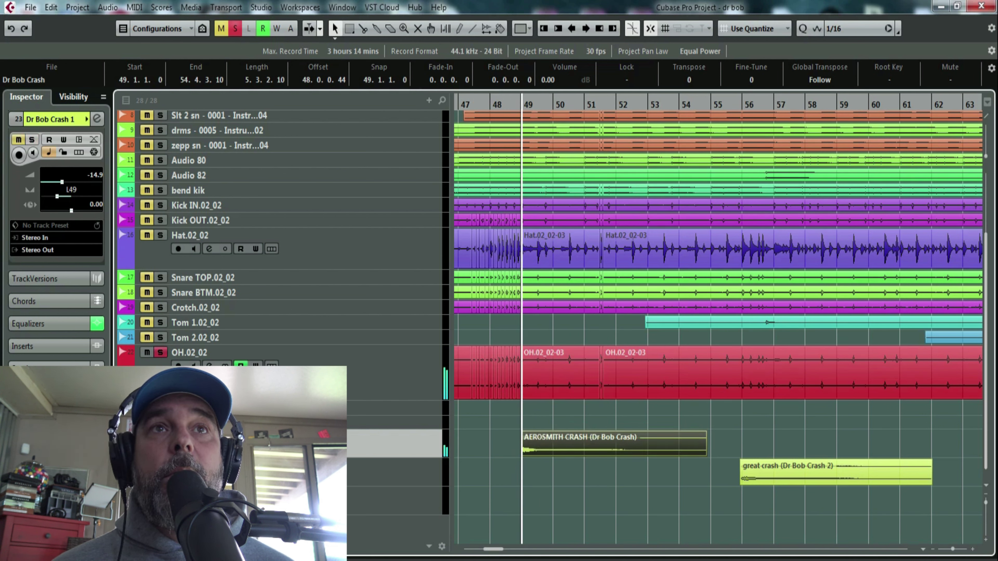
pyautogui.press('m')
pyautogui.press('s')
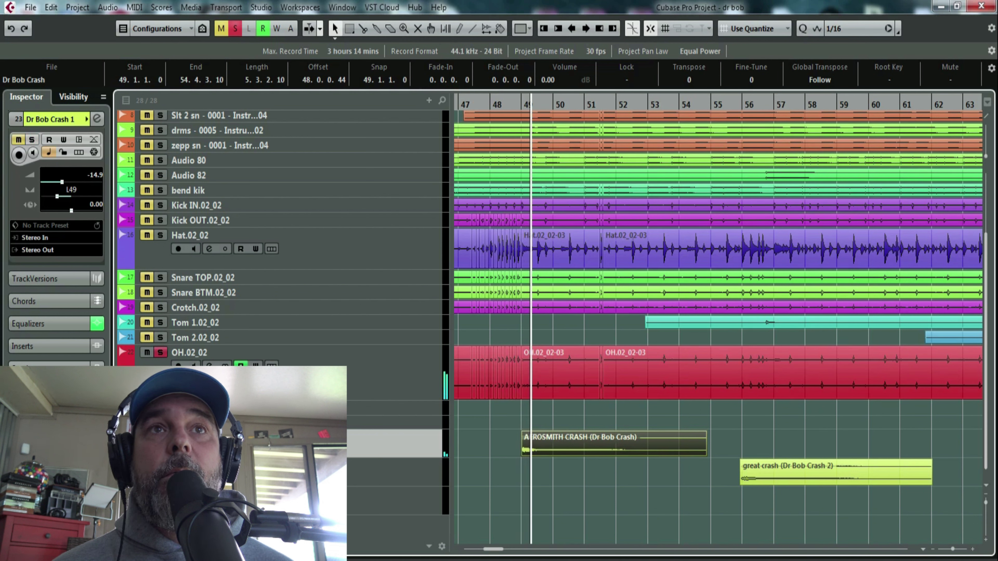
pyautogui.click(750, 478)
pyautogui.moveTo(760, 477); pyautogui.dragTo(543, 480)
# Step: Nudge the great crash event to start at 49.1.1.0, unsolo Dr Bob Crash 1 and check the timing
pyautogui.moveTo(477, 101); pyautogui.dragTo(566, 378)
pyautogui.click(577, 477)
pyautogui.click(643, 482)
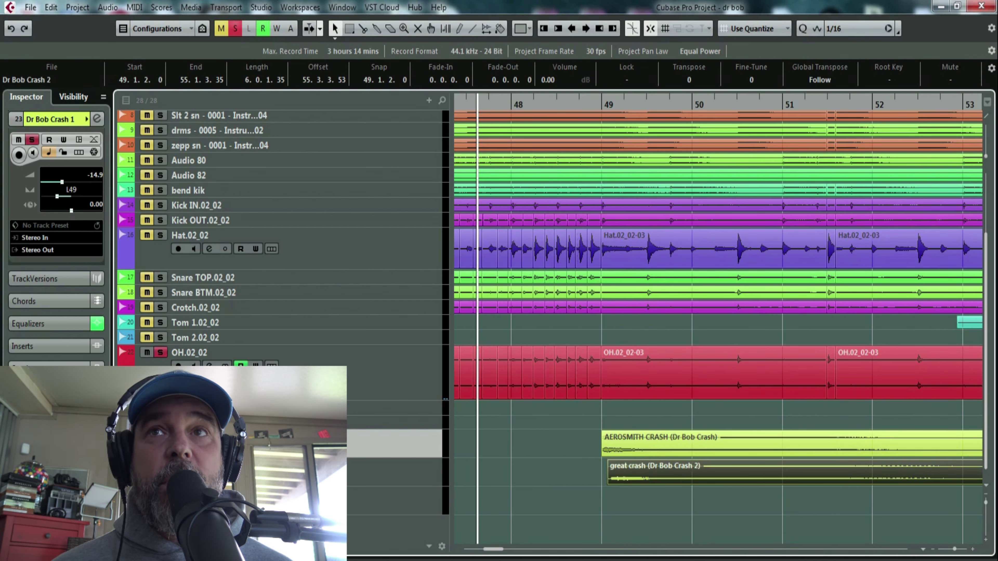
pyautogui.moveTo(628, 487); pyautogui.dragTo(625, 487)
pyautogui.press('s')
pyautogui.press('space')
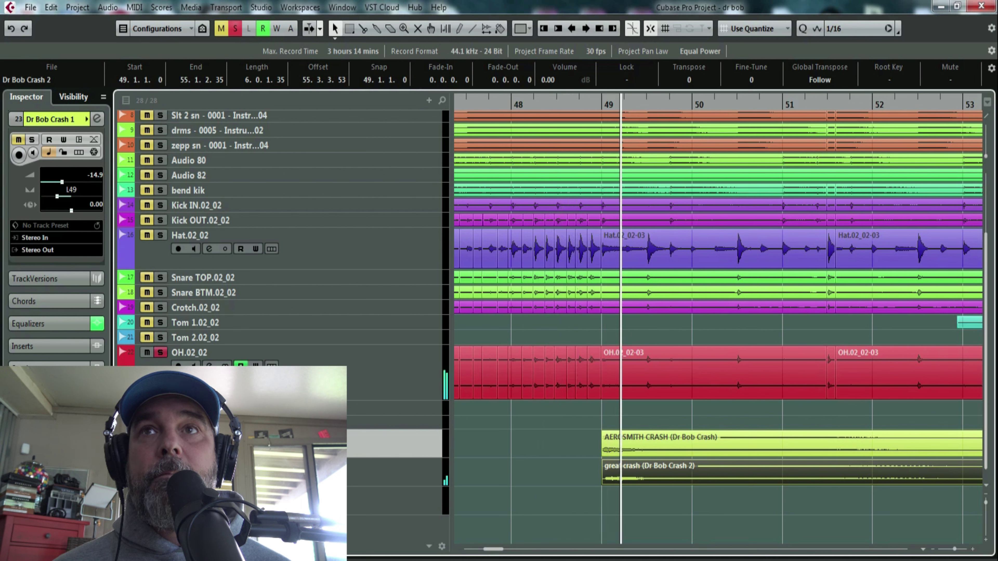
pyautogui.press('space')
# Step: Select Dr Bob Crash 2, move the AEROSMITH CRASH hit to 52.4.1.0 and play it back
pyautogui.press('Down')
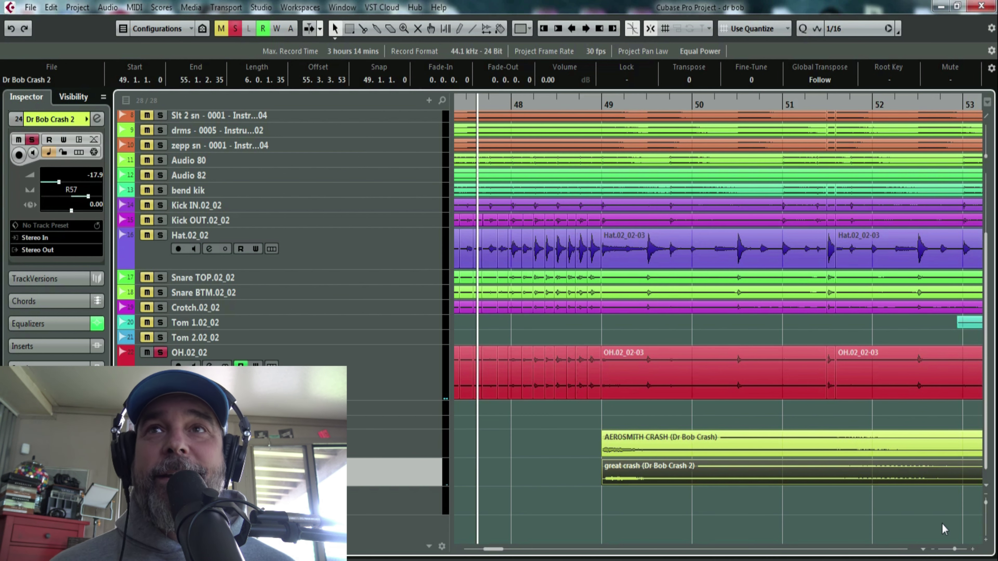
pyautogui.click(933, 550)
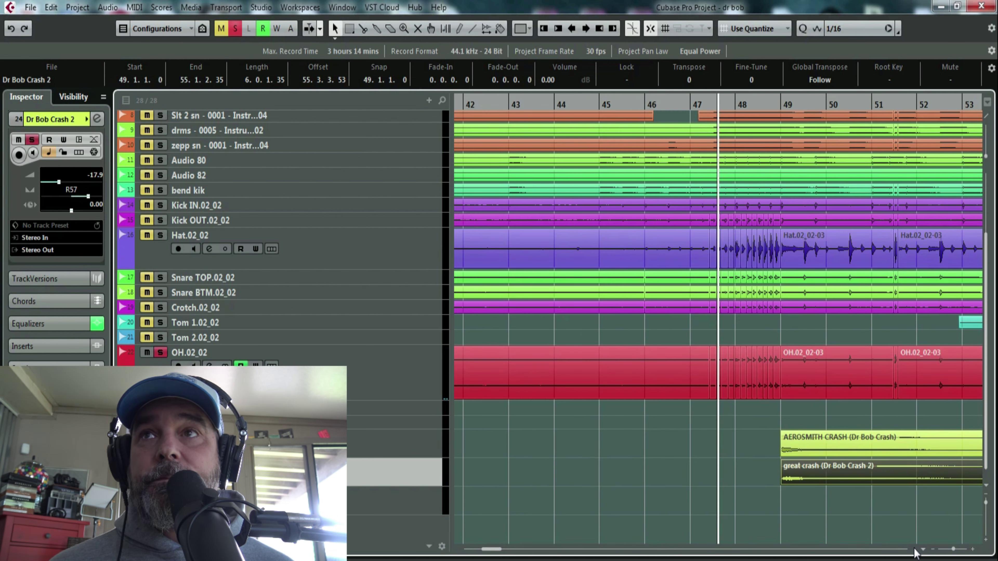
pyautogui.hscroll(5, 535, 404)
pyautogui.moveTo(588, 442); pyautogui.dragTo(758, 442)
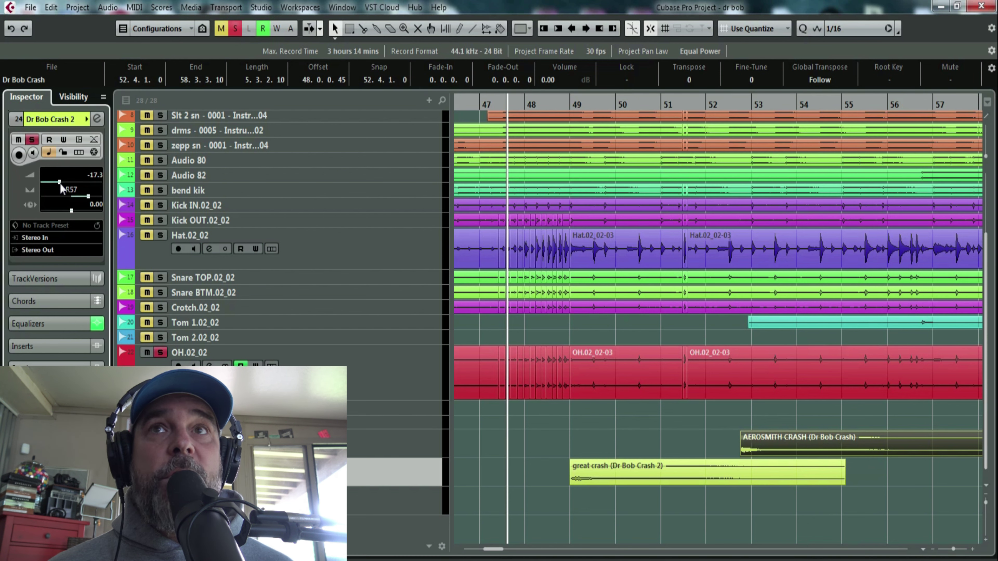
pyautogui.hscroll(2, 912, 551)
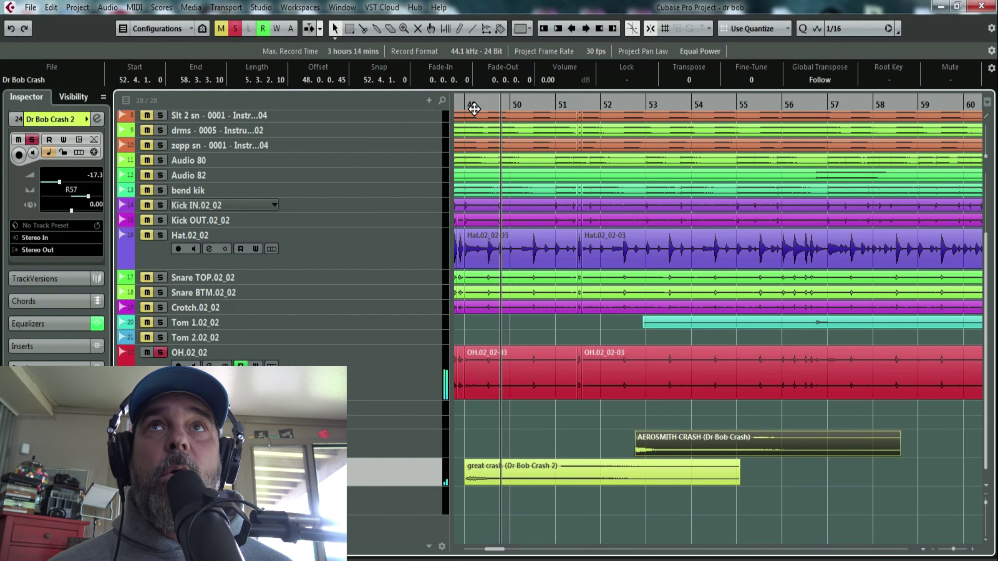
pyautogui.click(469, 104)
pyautogui.moveTo(468, 104); pyautogui.dragTo(497, 110)
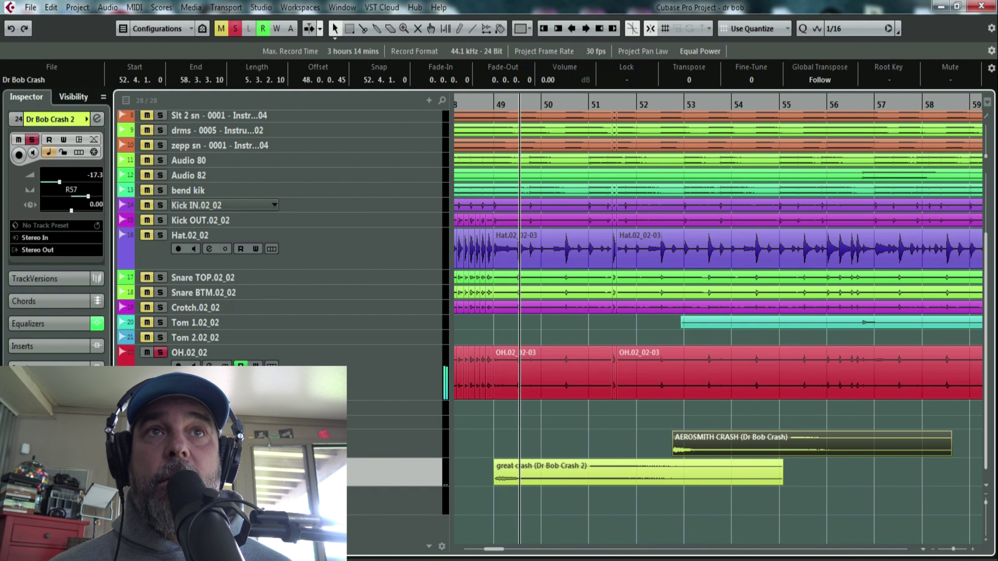
pyautogui.press('space')
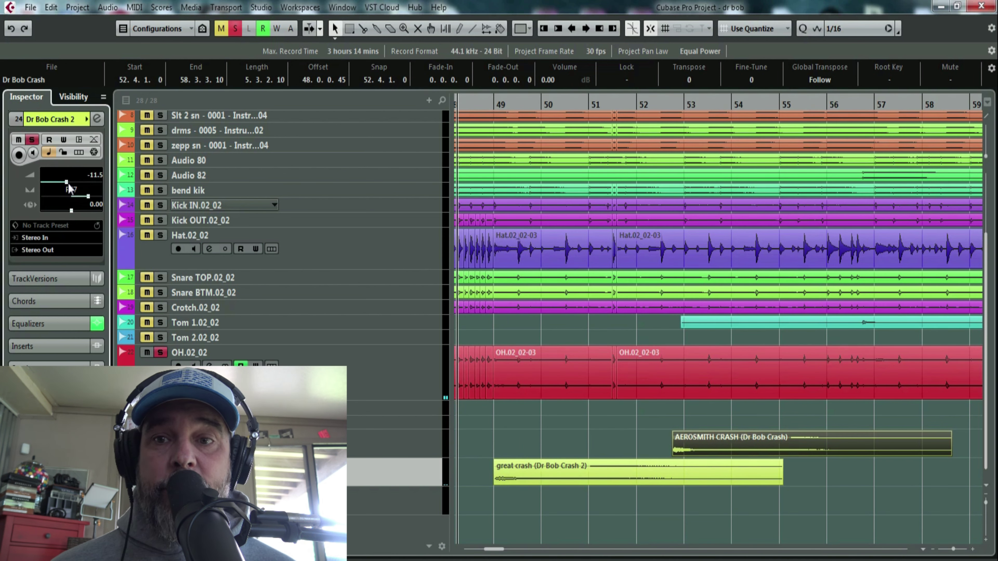
pyautogui.press('space')
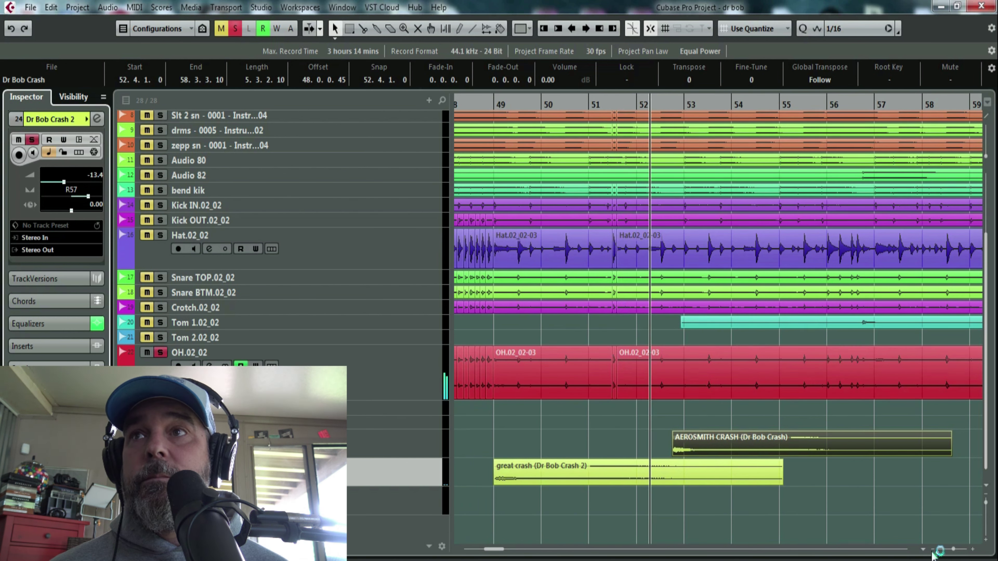
# Step: Move the AEROSMITH CRASH hit to start at 57.1.1.0 and view bars 53–75
pyautogui.click(632, 484)
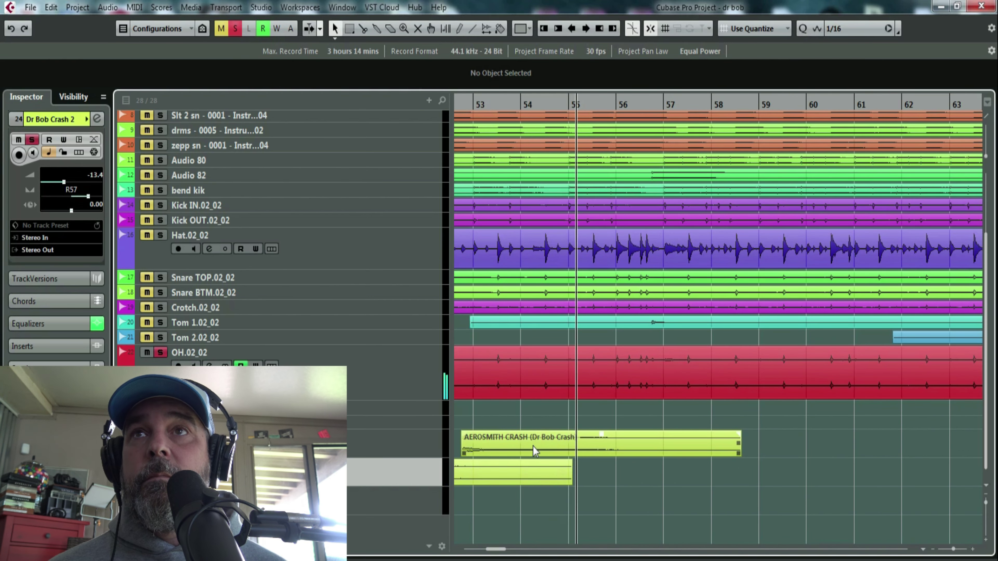
pyautogui.moveTo(533, 447); pyautogui.dragTo(779, 447)
pyautogui.press('space')
pyautogui.press('h')
pyautogui.moveTo(540, 110); pyautogui.dragTo(510, 62)
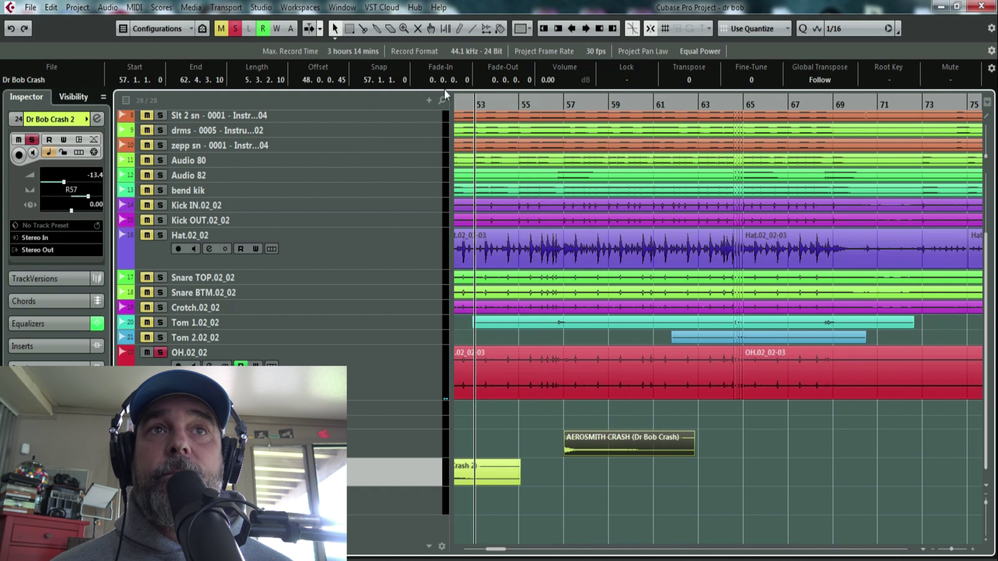
# Step: Lower Dr Bob Crash 1's volume step by step to -20.0 dB, replaying from bar 56
pyautogui.click(407, 442)
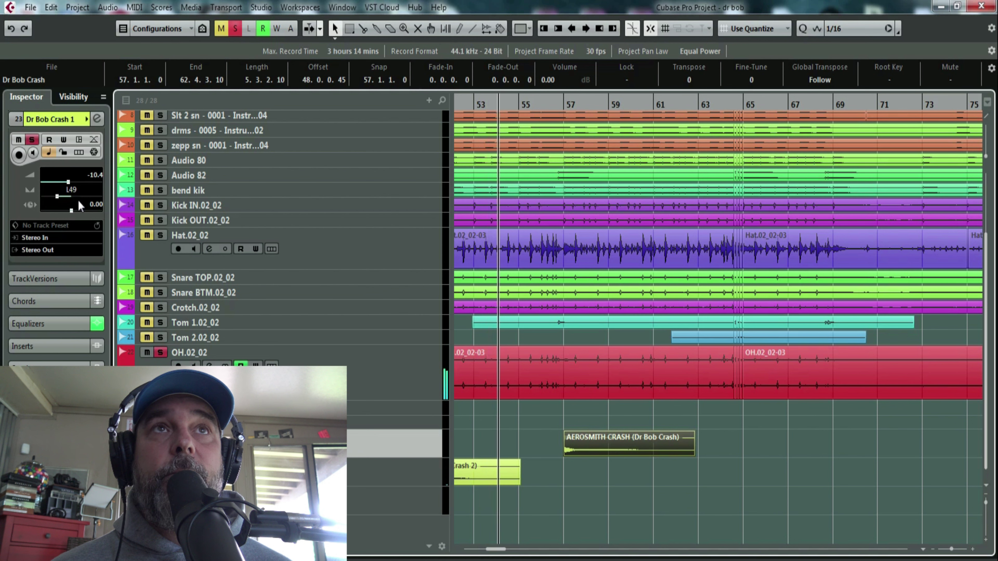
pyautogui.moveTo(68, 187); pyautogui.dragTo(66, 187)
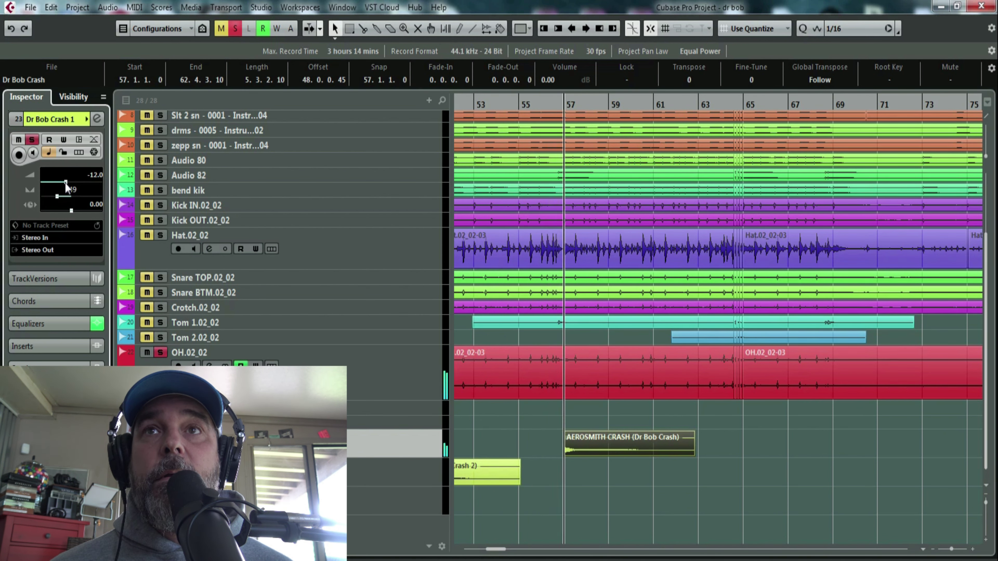
pyautogui.moveTo(64, 182); pyautogui.dragTo(58, 184)
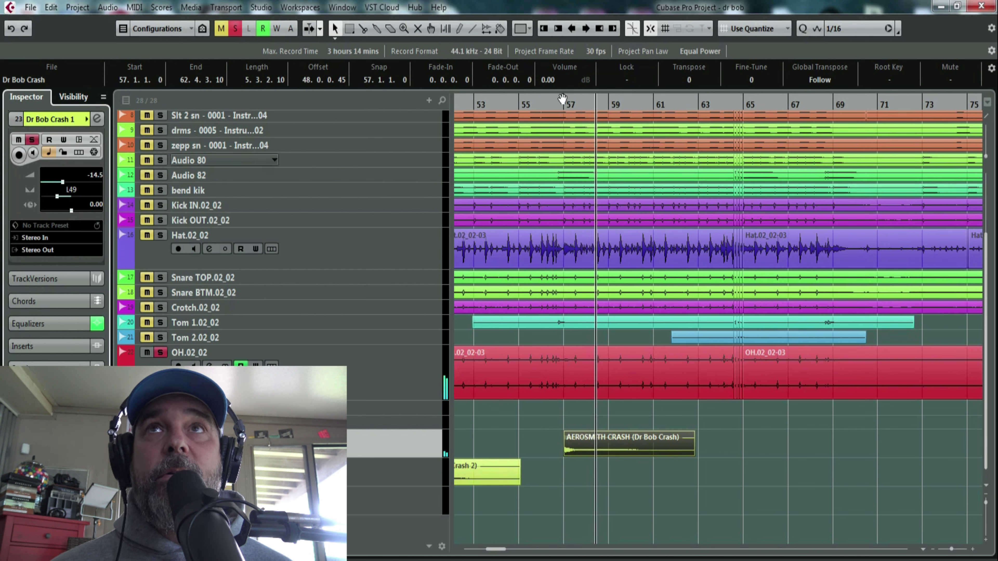
pyautogui.click(553, 103)
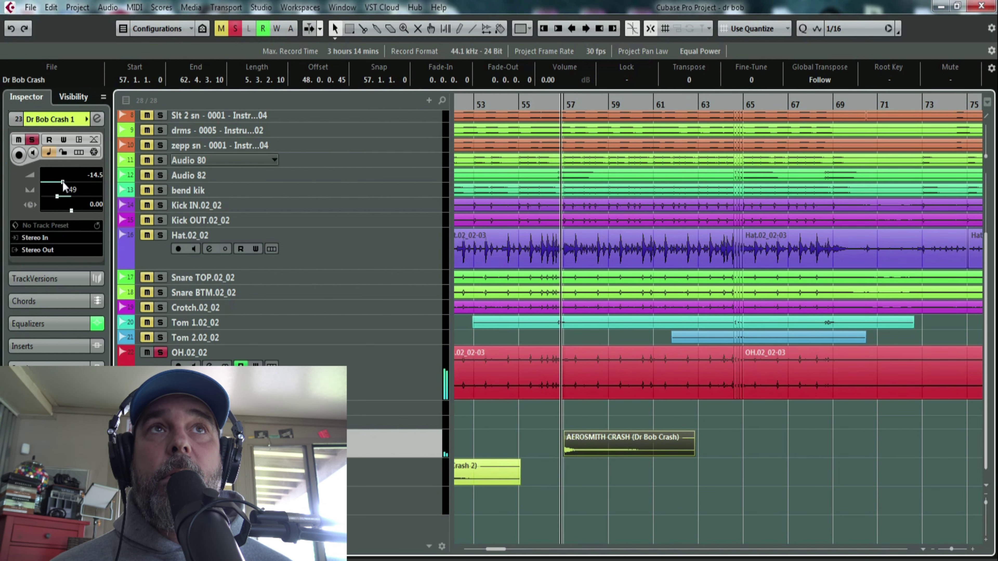
pyautogui.moveTo(62, 182); pyautogui.dragTo(57, 182)
pyautogui.click(552, 102)
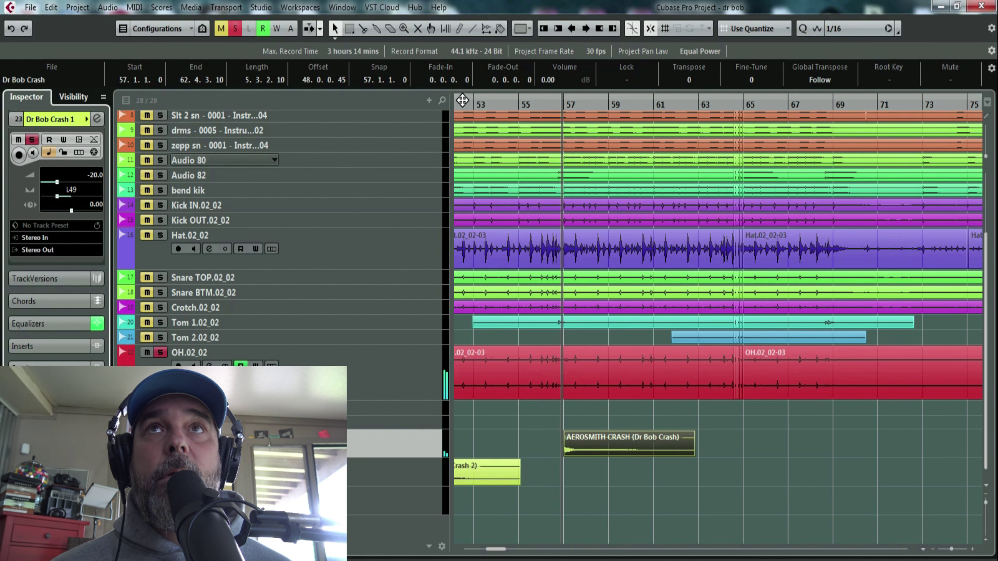
# Step: Zoom out, restart playback from about bar 46 with the full kit, and select Dr Bob Crash 2
pyautogui.press('g')
pyautogui.press('g')
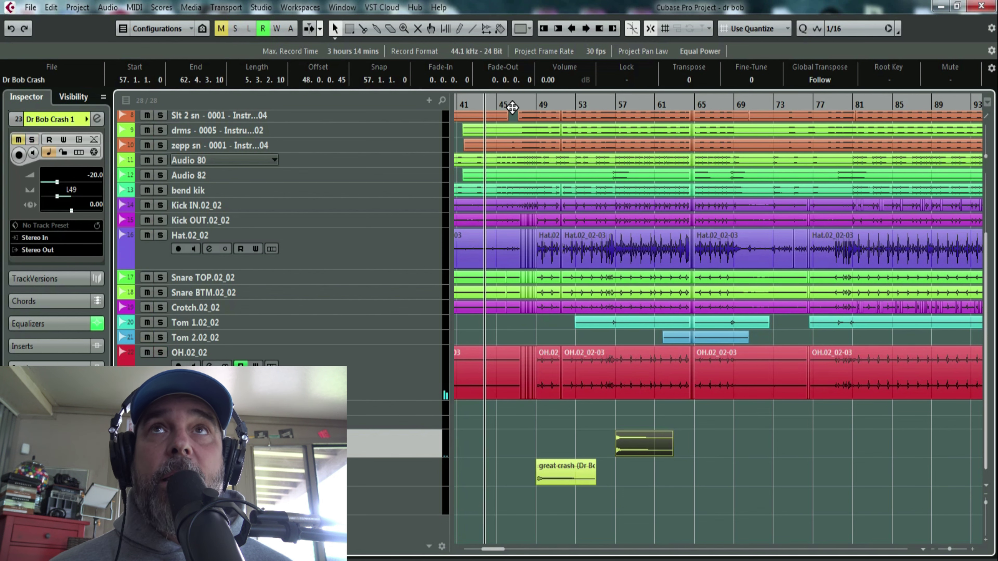
pyautogui.click(508, 104)
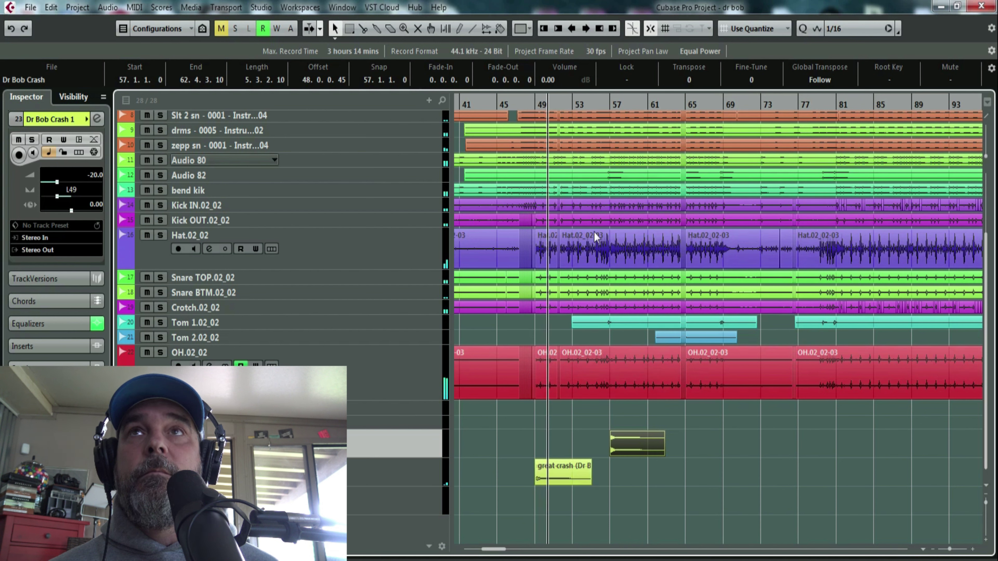
pyautogui.moveTo(550, 104); pyautogui.dragTo(606, 106)
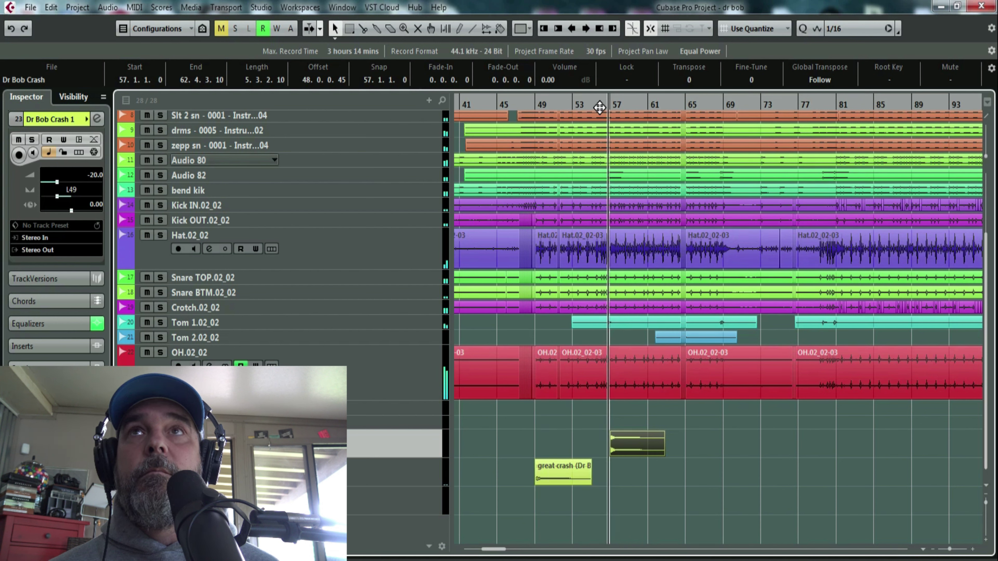
pyautogui.click(511, 104)
pyautogui.press('h')
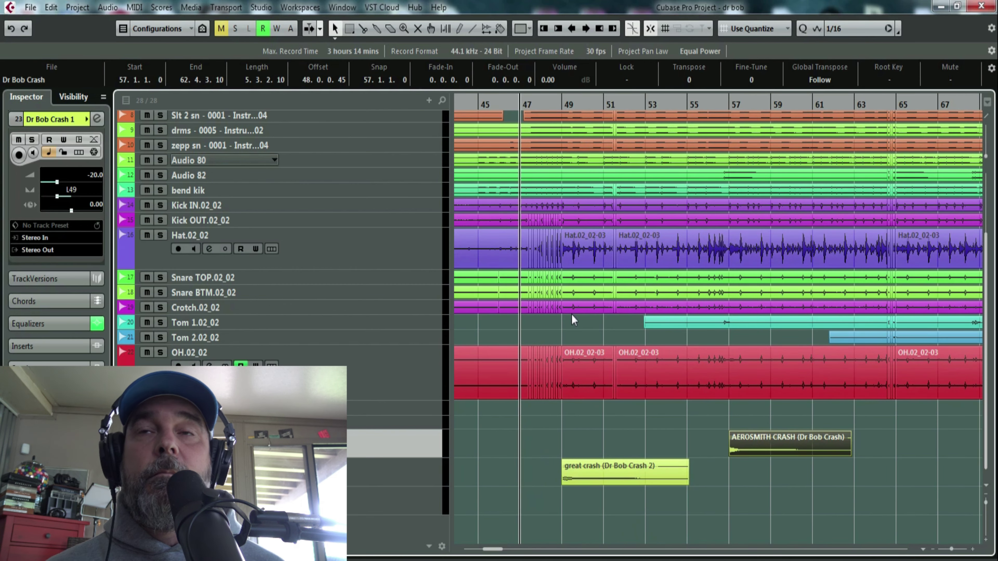
pyautogui.press('Down')
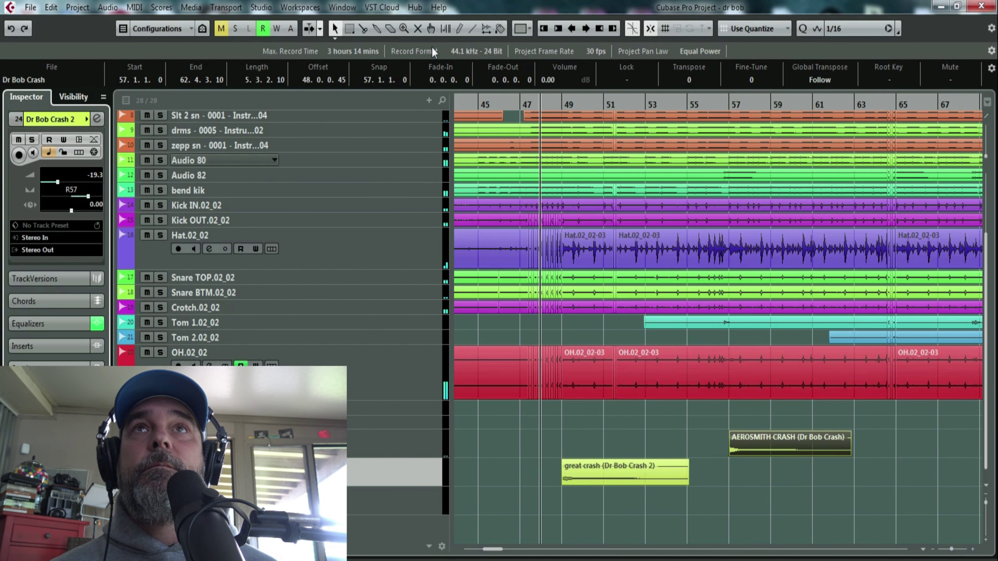
# Step: Mute both crash events with the Mute tool and play the kit without them
pyautogui.press('7')
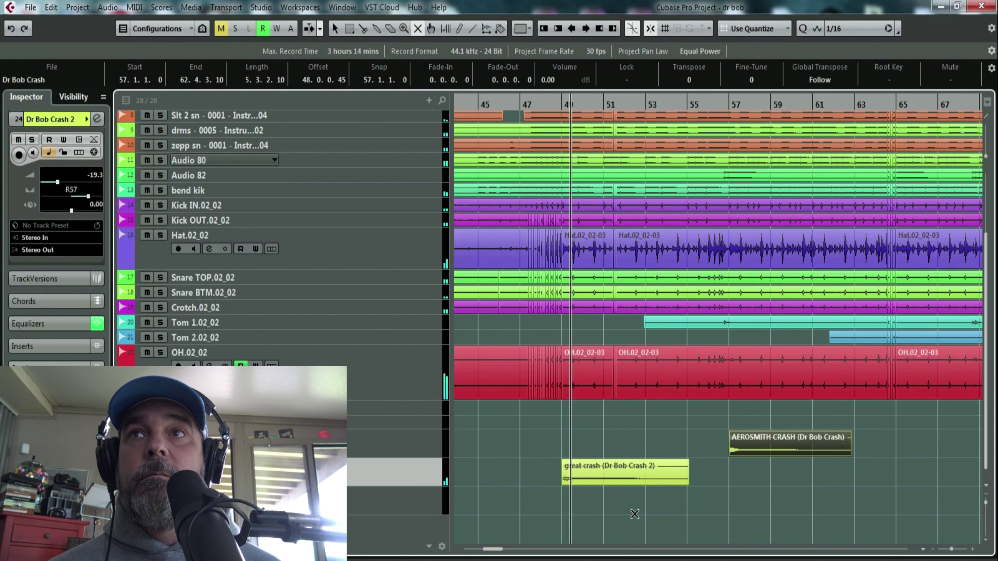
pyautogui.moveTo(634, 515); pyautogui.dragTo(814, 441)
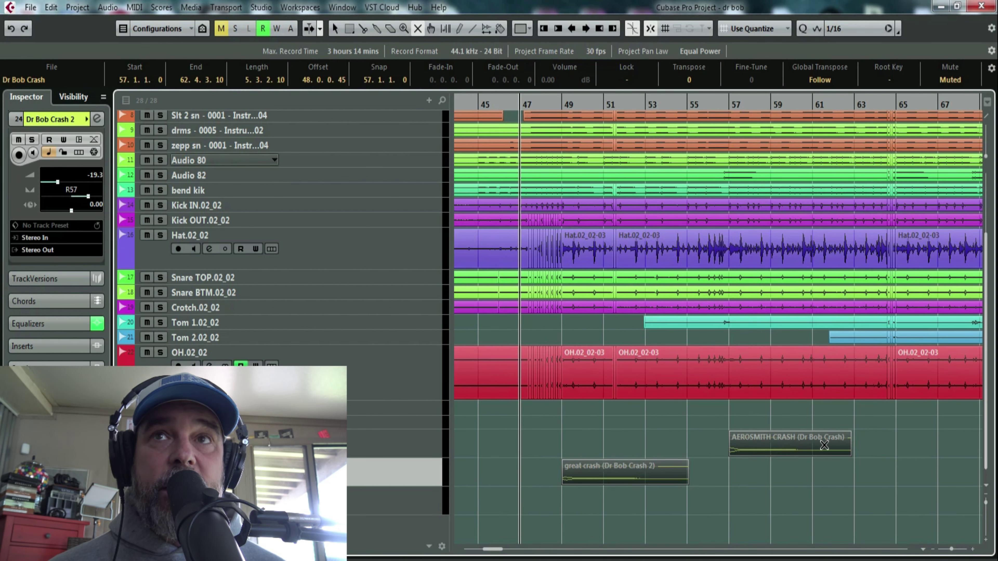
pyautogui.press('space')
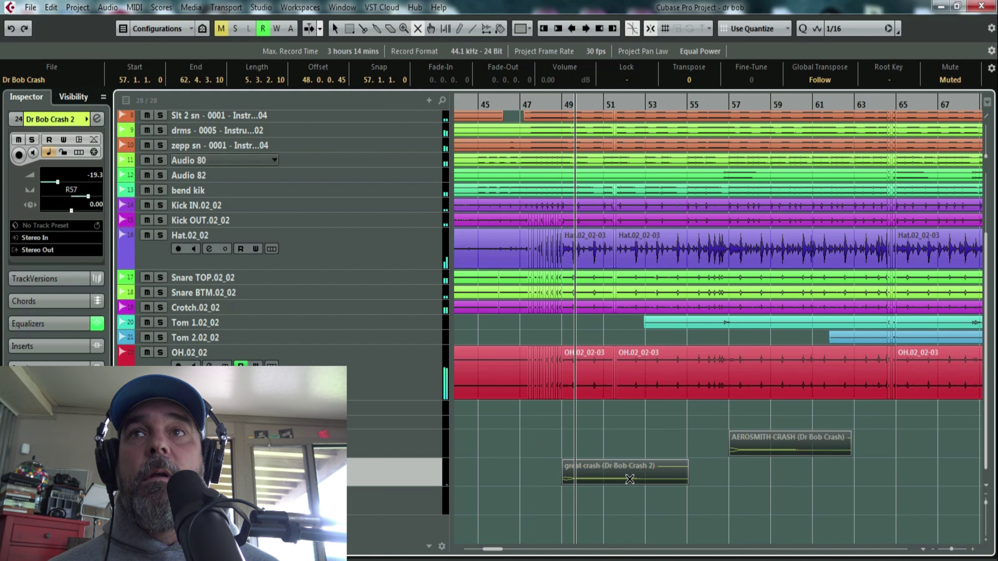
pyautogui.press('space')
# Step: Unmute both crash events, play back with the crashes restored, and select the AEROSMITH CRASH event
pyautogui.moveTo(581, 507); pyautogui.dragTo(824, 429)
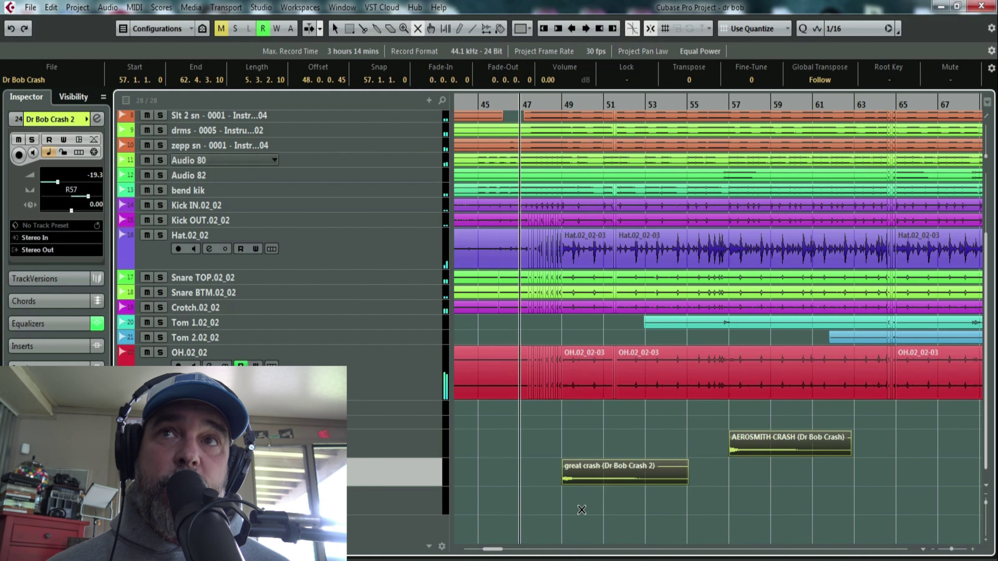
pyautogui.click(480, 511)
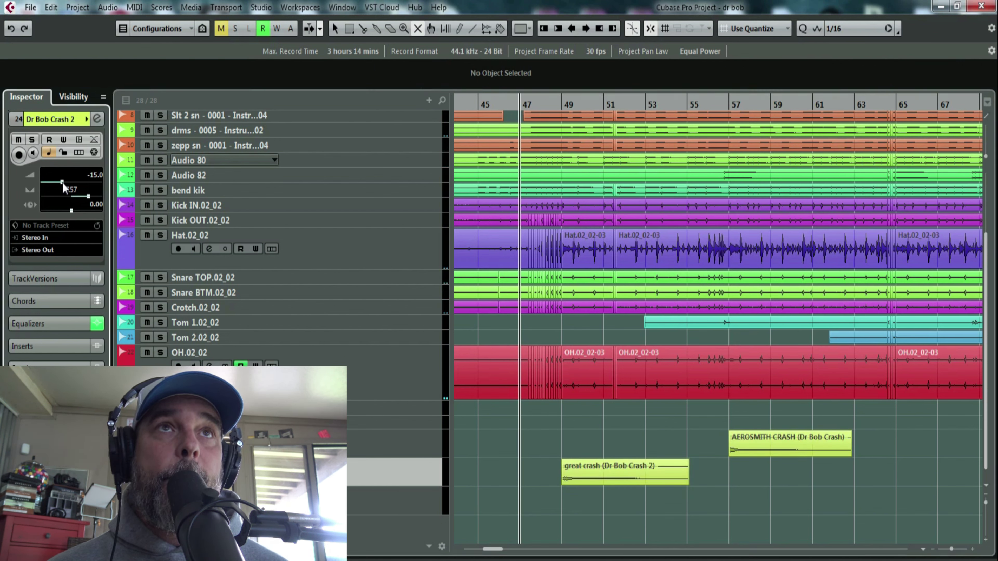
pyautogui.press('space')
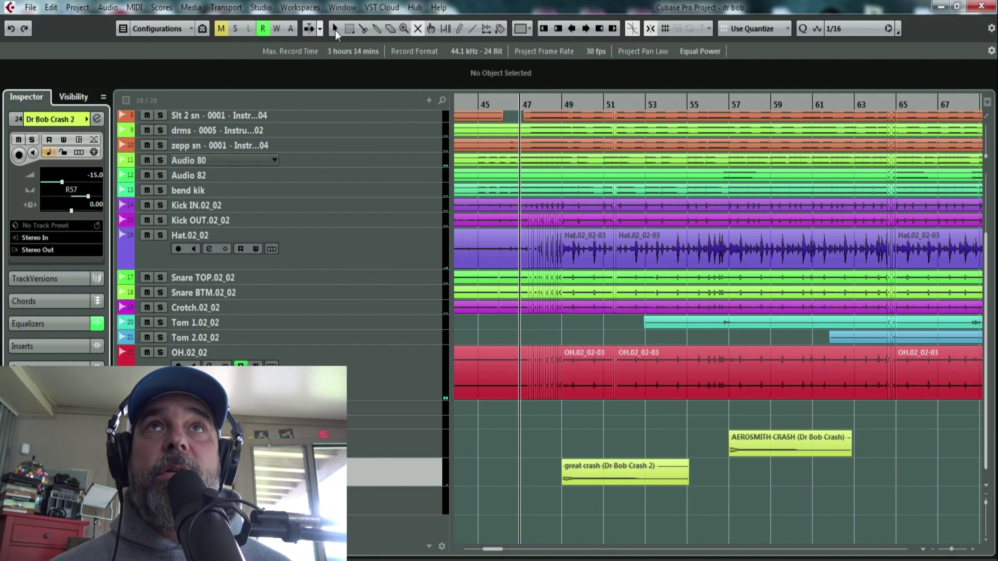
pyautogui.click(771, 454)
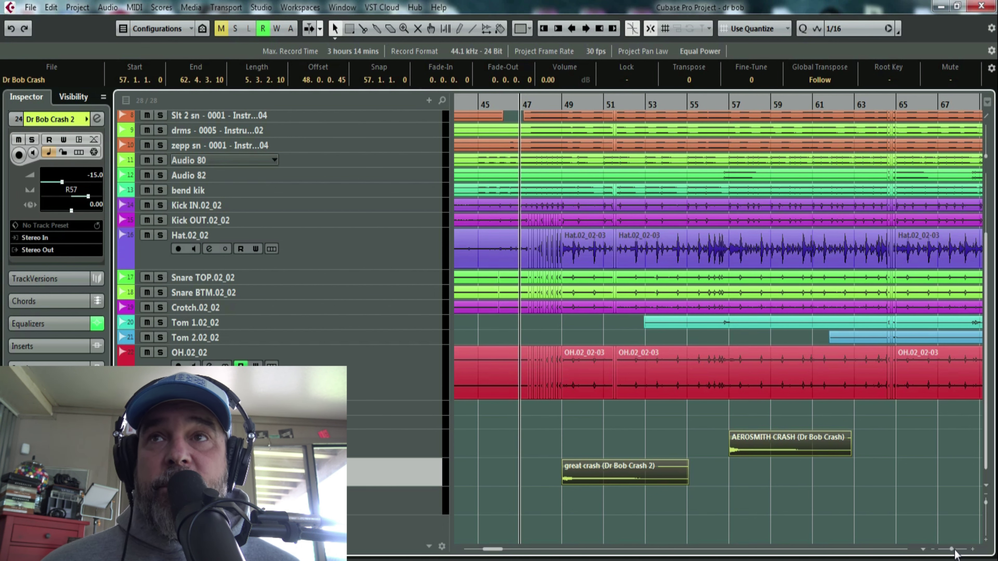
pyautogui.moveTo(955, 552); pyautogui.dragTo(940, 553)
pyautogui.moveTo(753, 505); pyautogui.dragTo(877, 418)
pyautogui.moveTo(800, 448); pyautogui.dragTo(469, 436)
pyautogui.moveTo(474, 105); pyautogui.dragTo(570, 191)
pyautogui.press('g')
pyautogui.press('g')
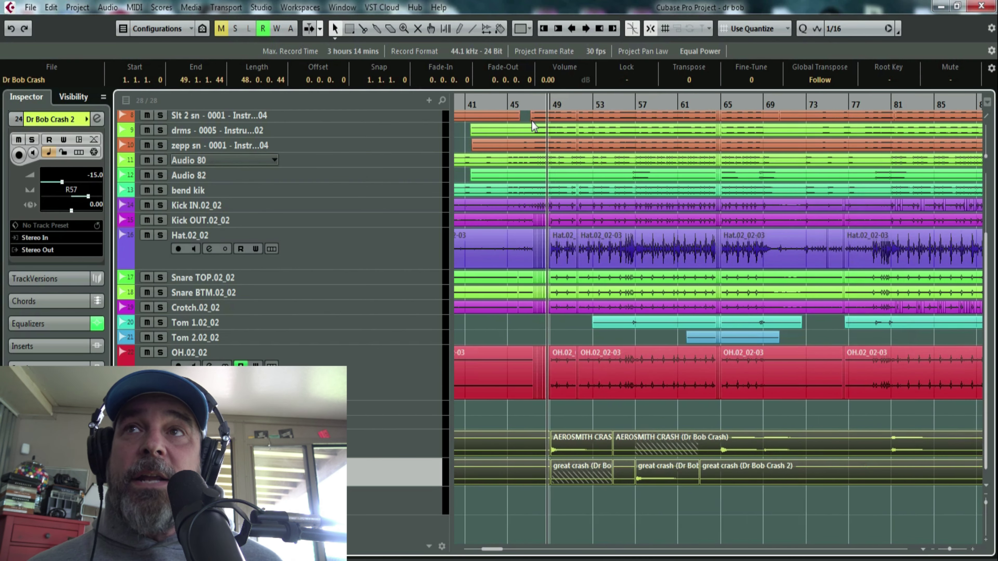
pyautogui.click(959, 544)
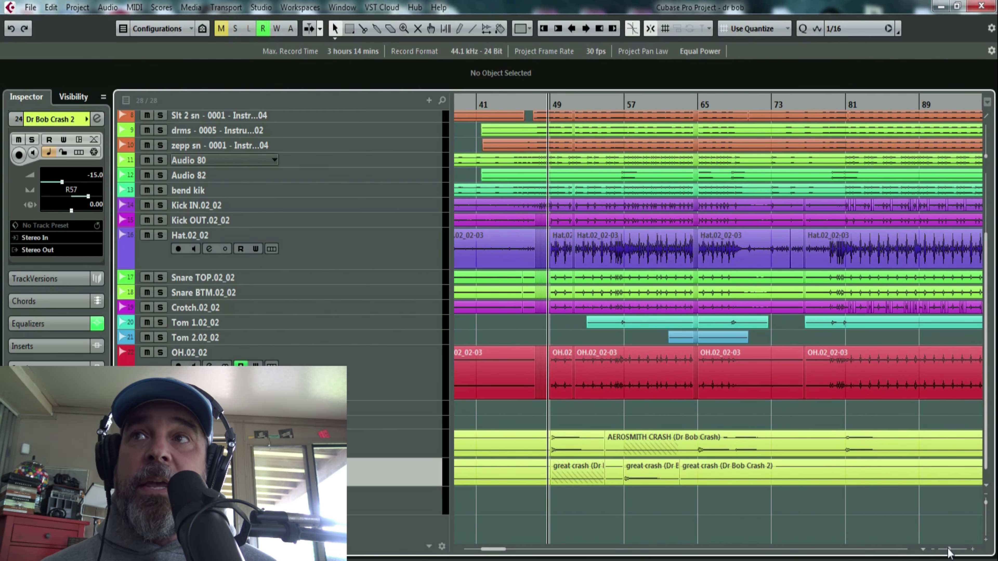
pyautogui.moveTo(948, 552); pyautogui.dragTo(943, 552)
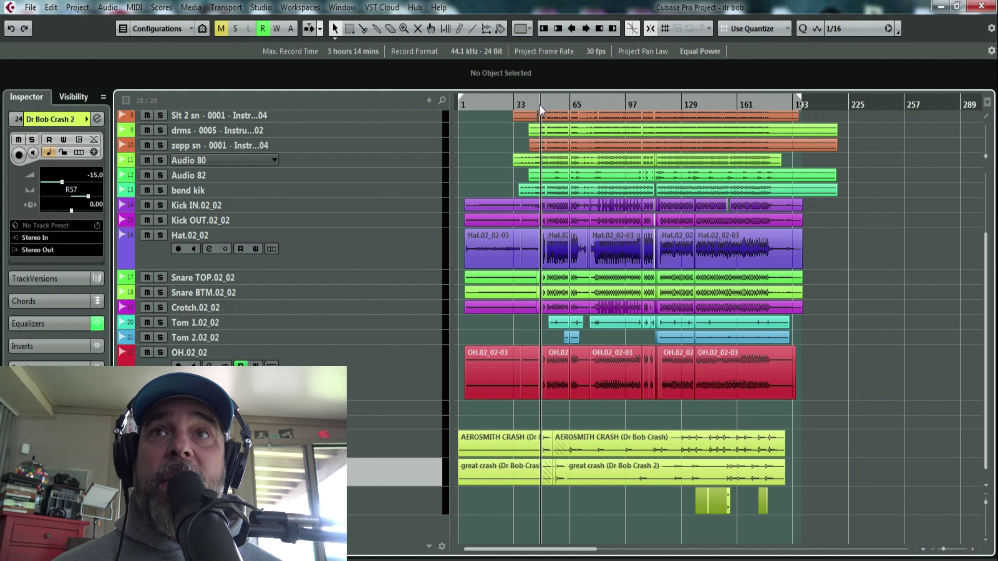
pyautogui.moveTo(541, 107); pyautogui.dragTo(545, 149)
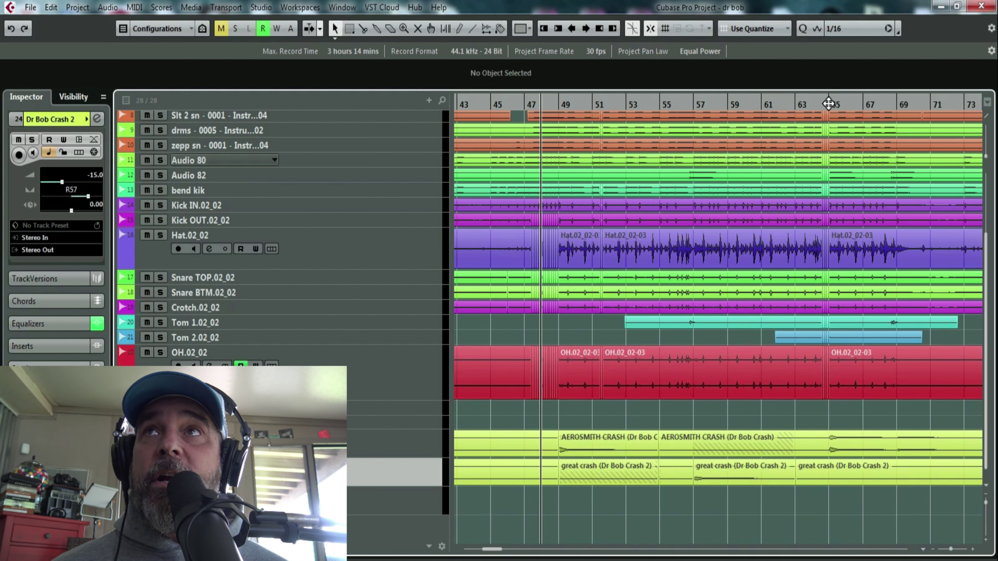
pyautogui.click(828, 103)
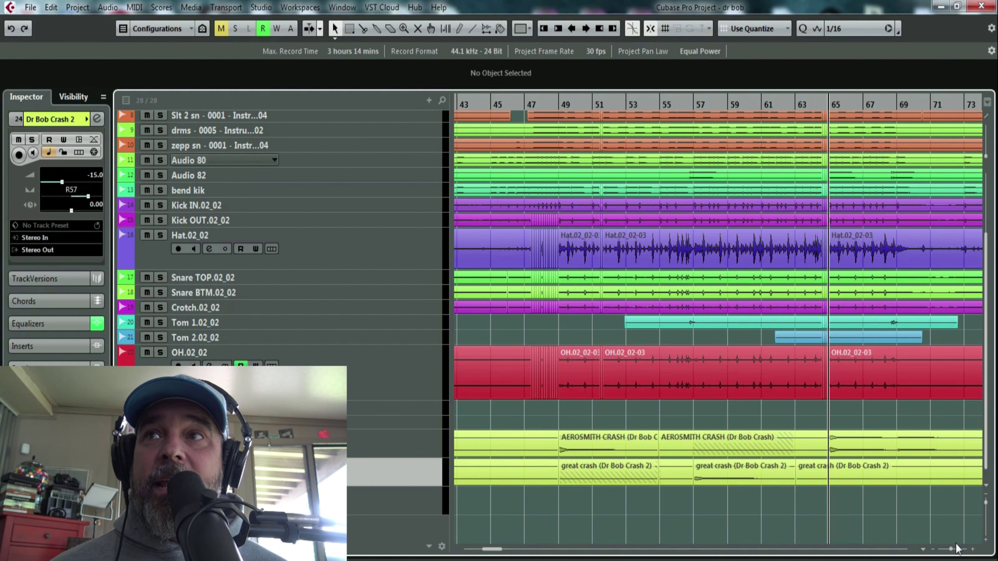
pyautogui.press('g')
pyautogui.press('g')
pyautogui.press('g')
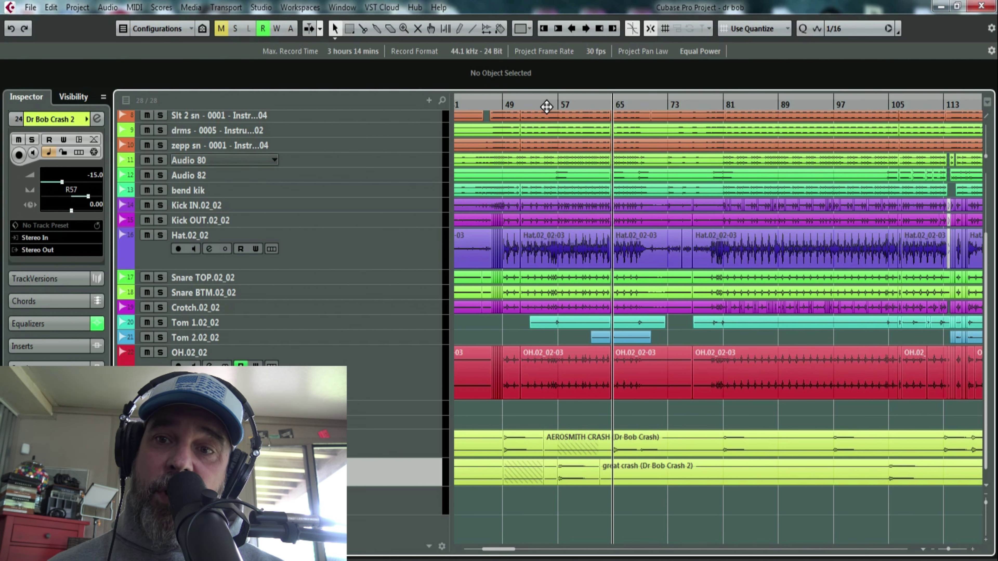
pyautogui.moveTo(546, 107); pyautogui.dragTo(681, 98)
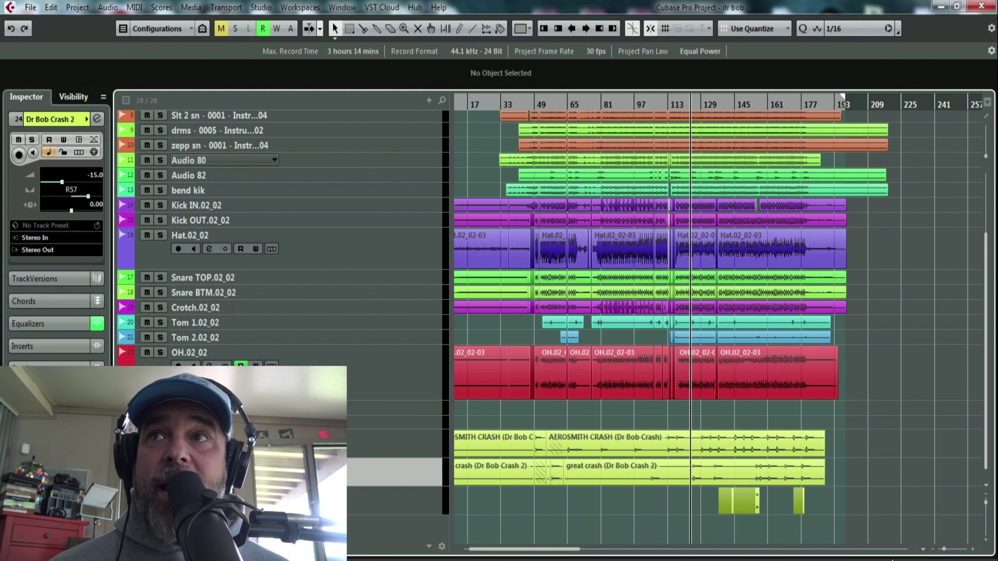
# Step: Play the closing section from bar 121, select the two long crash events, and replay it
pyautogui.hscroll(6, 911, 554)
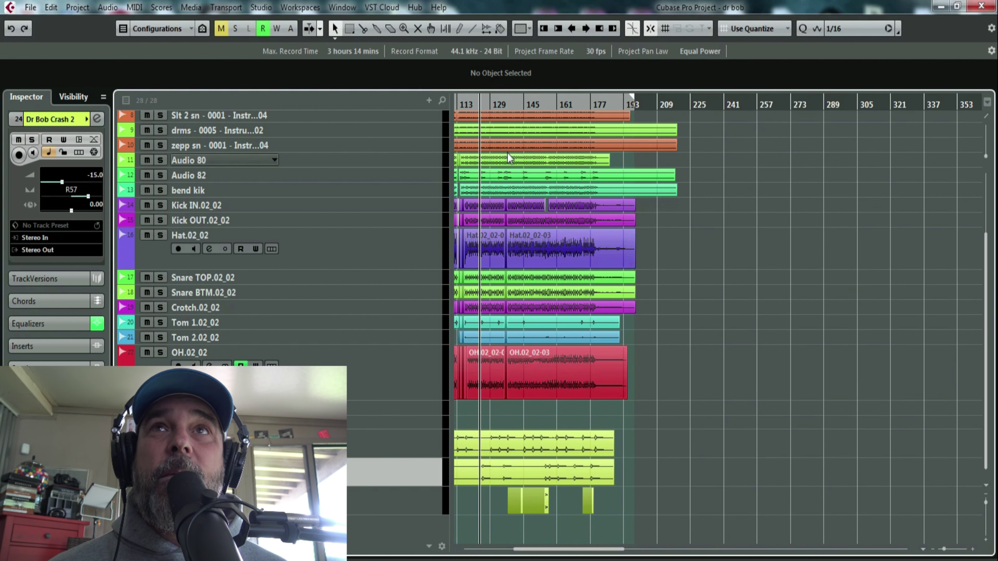
pyautogui.moveTo(488, 110); pyautogui.dragTo(474, 142)
pyautogui.press('space')
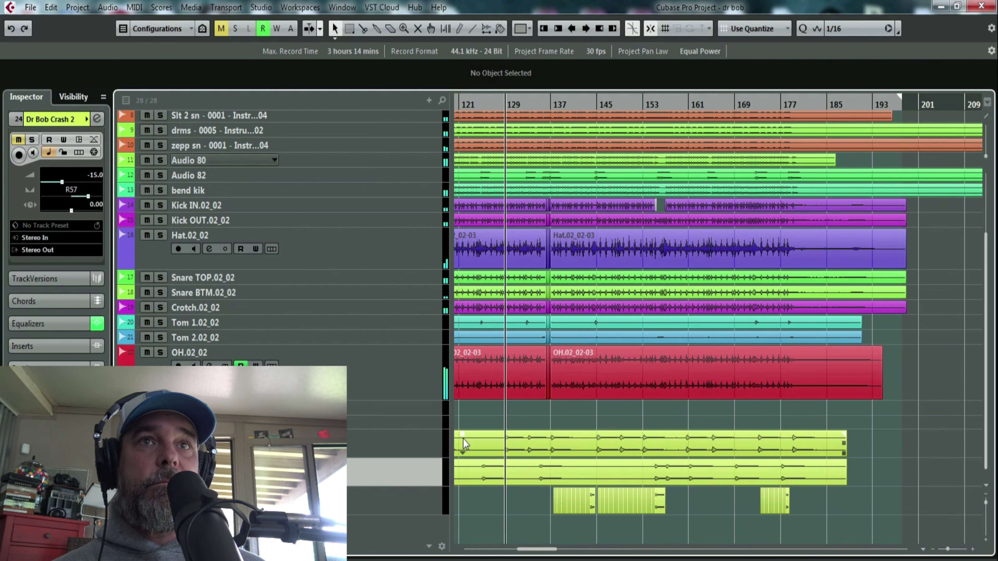
pyautogui.press('space')
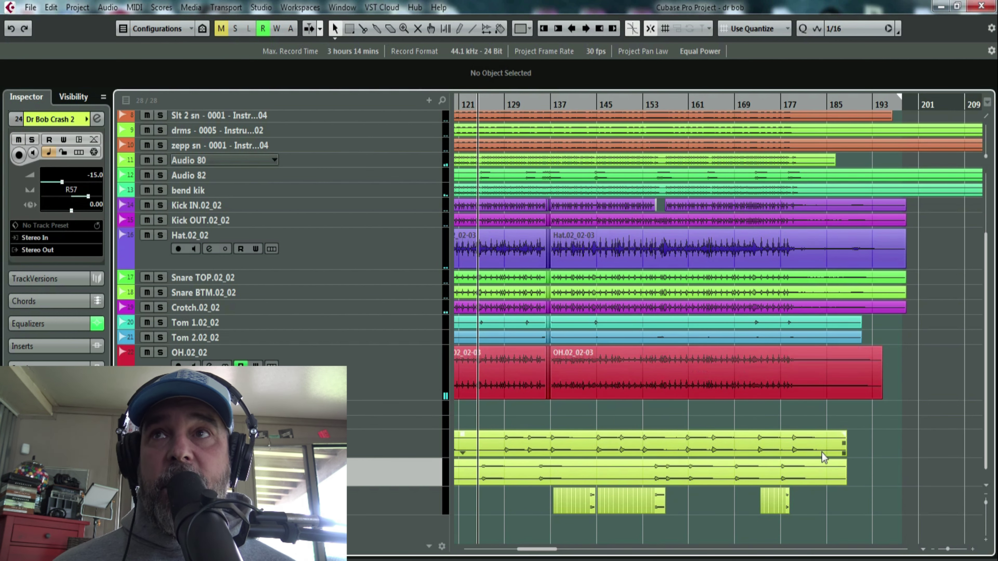
pyautogui.moveTo(781, 448); pyautogui.dragTo(774, 447)
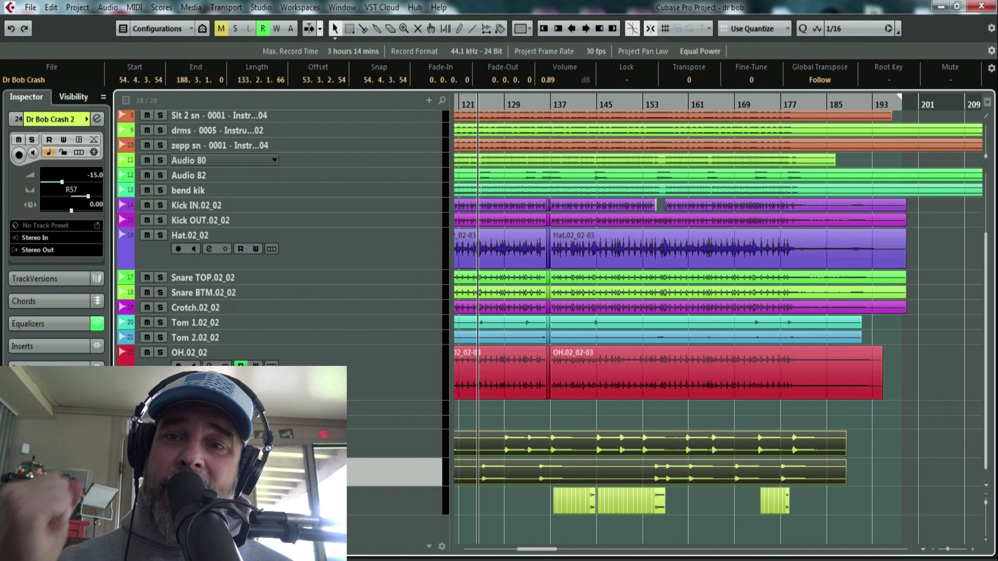
pyautogui.press('space')
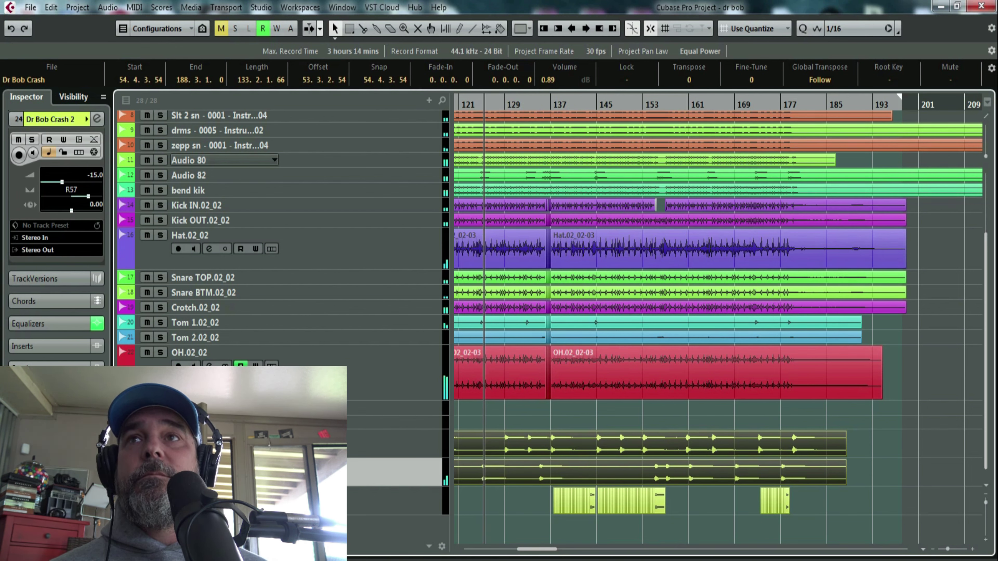
pyautogui.press('space')
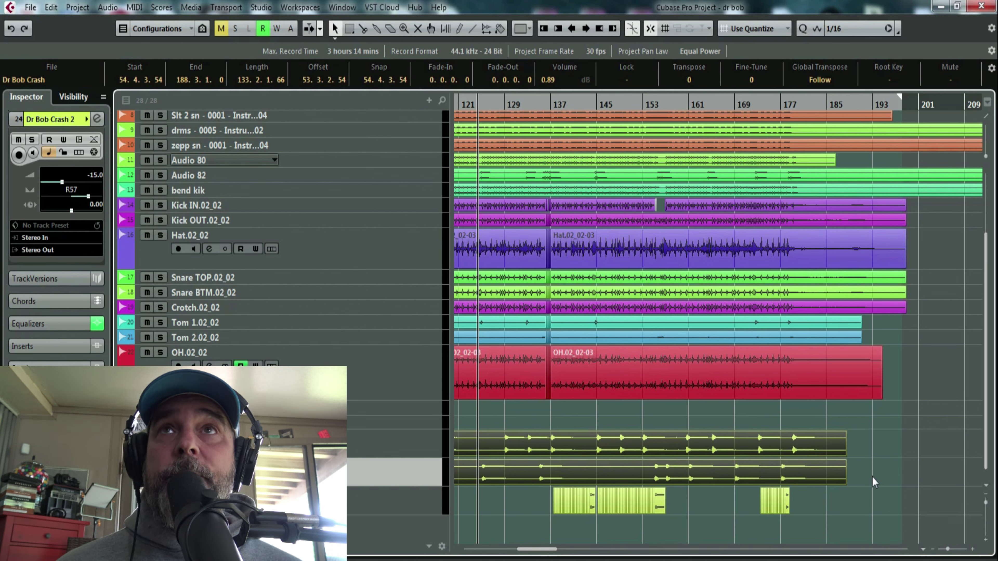
# Step: Solo the OH.02_02 overhead track and play it from bar 137
pyautogui.moveTo(553, 110); pyautogui.dragTo(549, 144)
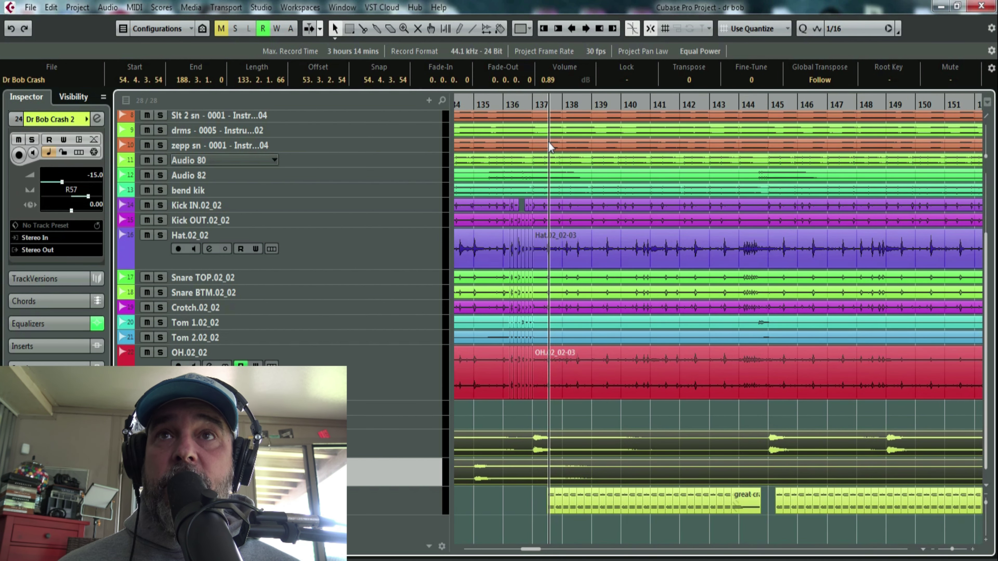
pyautogui.click(159, 353)
pyautogui.press('space')
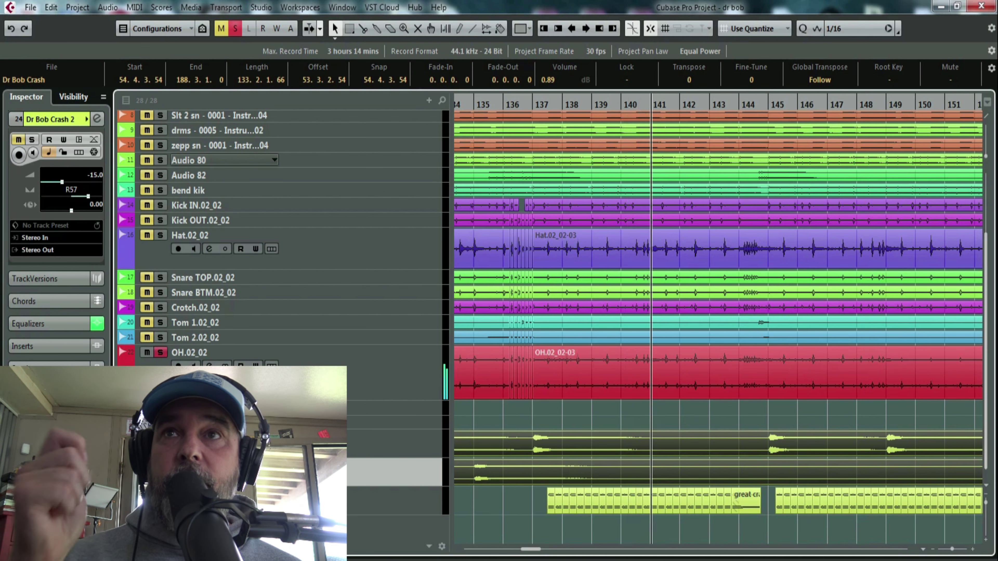
pyautogui.press('space')
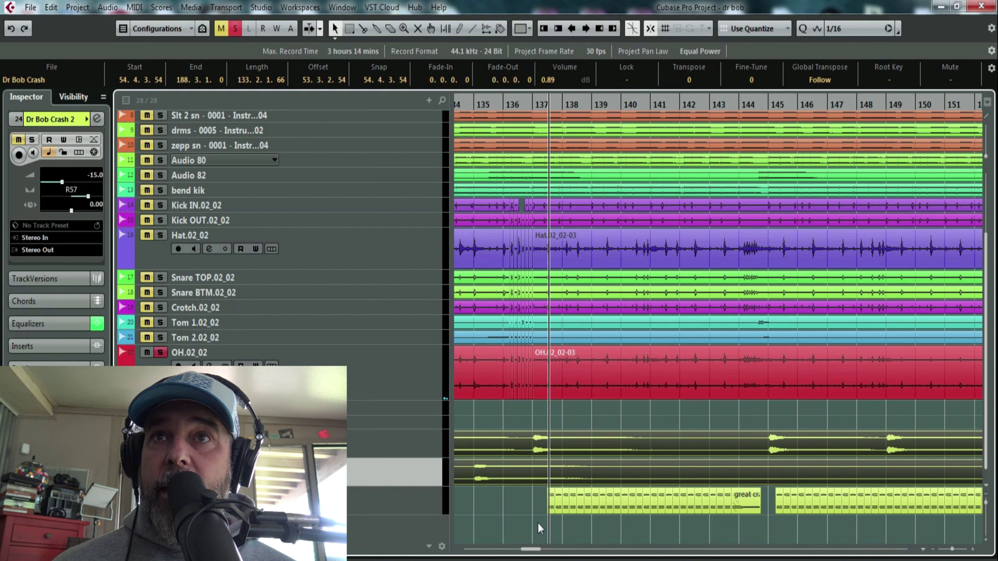
pyautogui.press('space')
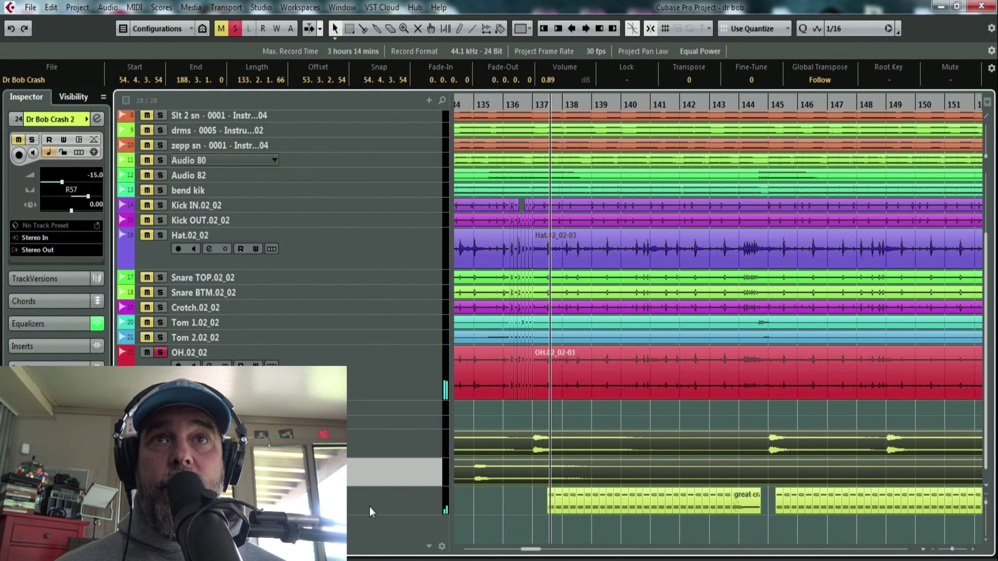
# Step: Raise Dr Bob Crash 3 to -13.9 dB, then clear all solos and zoom in around bar 137
pyautogui.click(373, 507)
pyautogui.moveTo(57, 181)
pyautogui.mouseDown()
pyautogui.moveTo(81, 195)
pyautogui.moveTo(56, 197)
pyautogui.mouseUp()
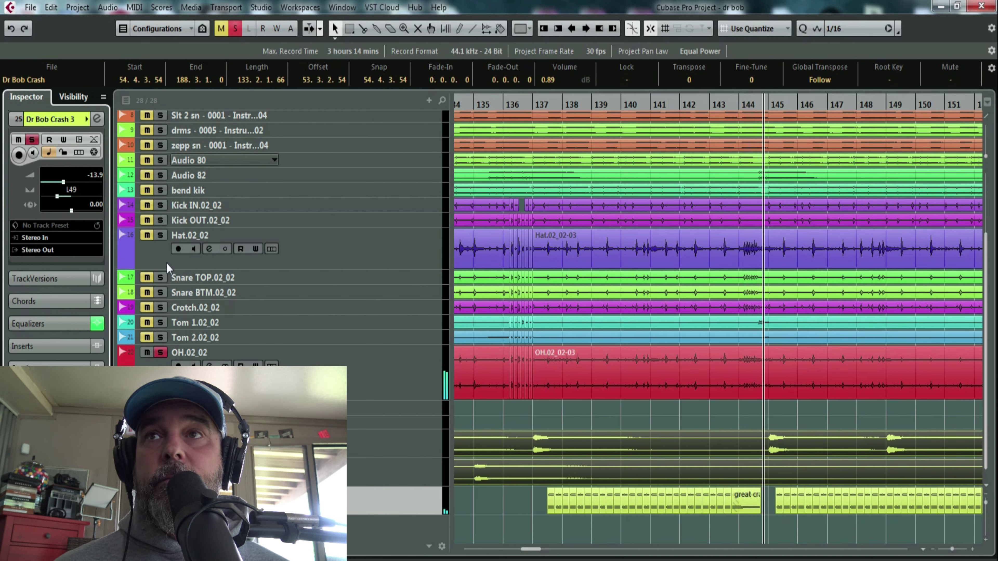
pyautogui.press('space')
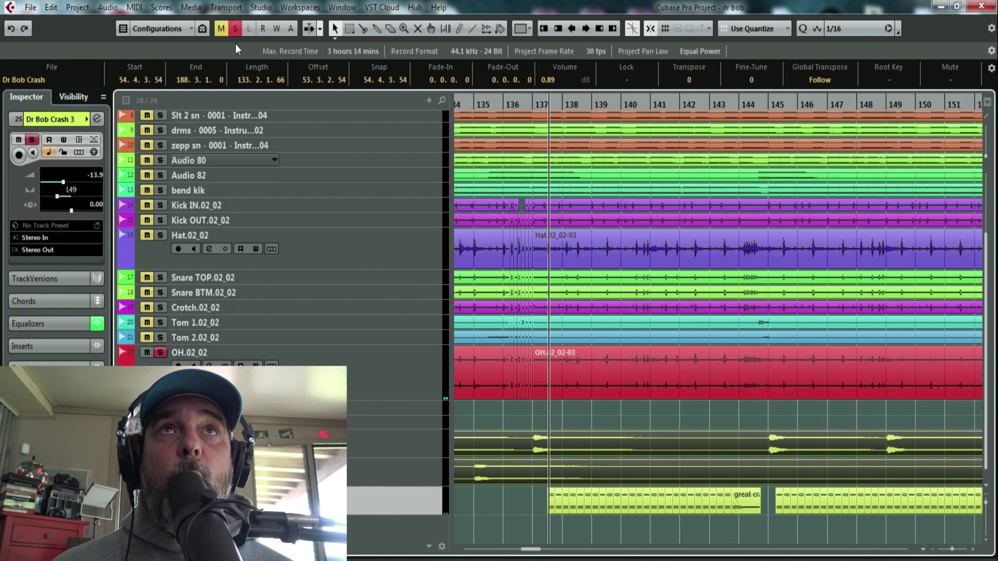
pyautogui.click(235, 29)
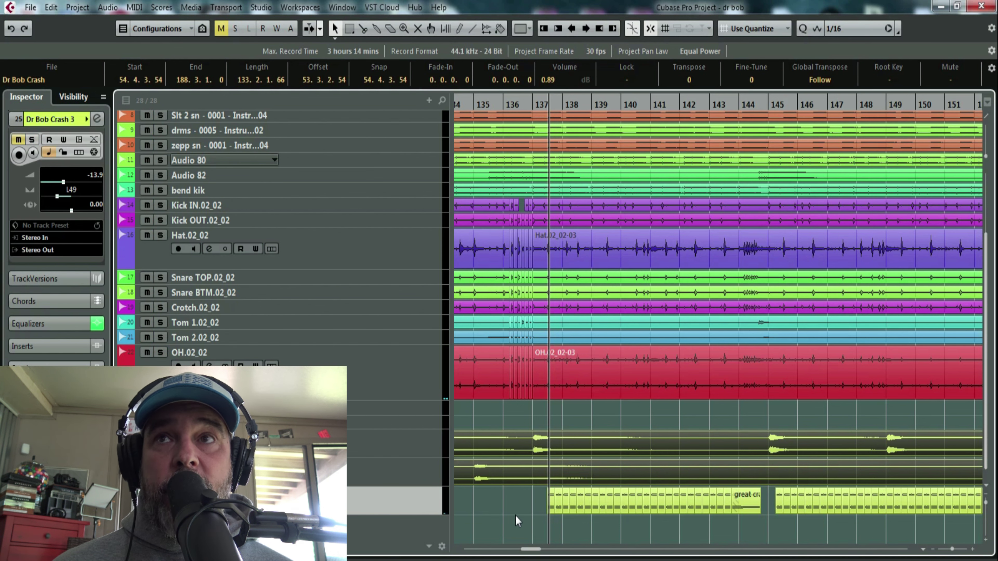
pyautogui.moveTo(557, 103); pyautogui.dragTo(506, 134)
# Step: Solo Dr Bob Crash 3, select the great crash event, unsolo, and play from bar 137
pyautogui.click(582, 536)
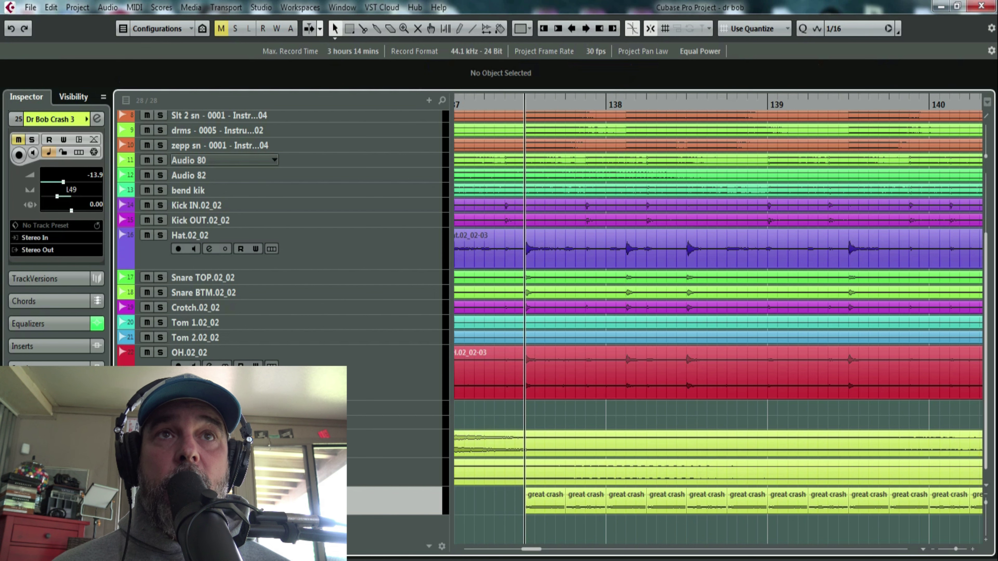
pyautogui.press('s')
pyautogui.press('space')
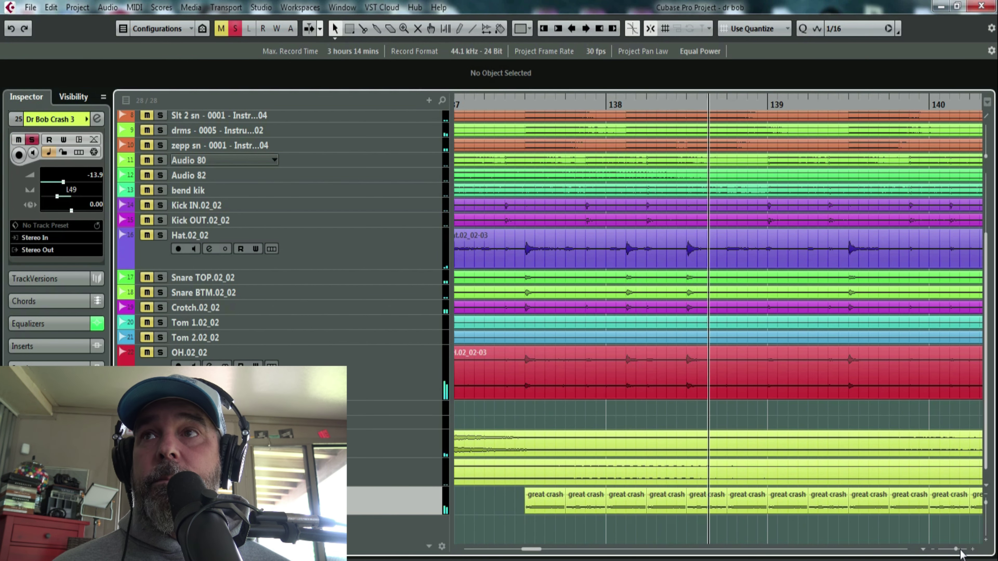
pyautogui.moveTo(958, 552); pyautogui.dragTo(954, 551)
pyautogui.moveTo(654, 521); pyautogui.dragTo(912, 502)
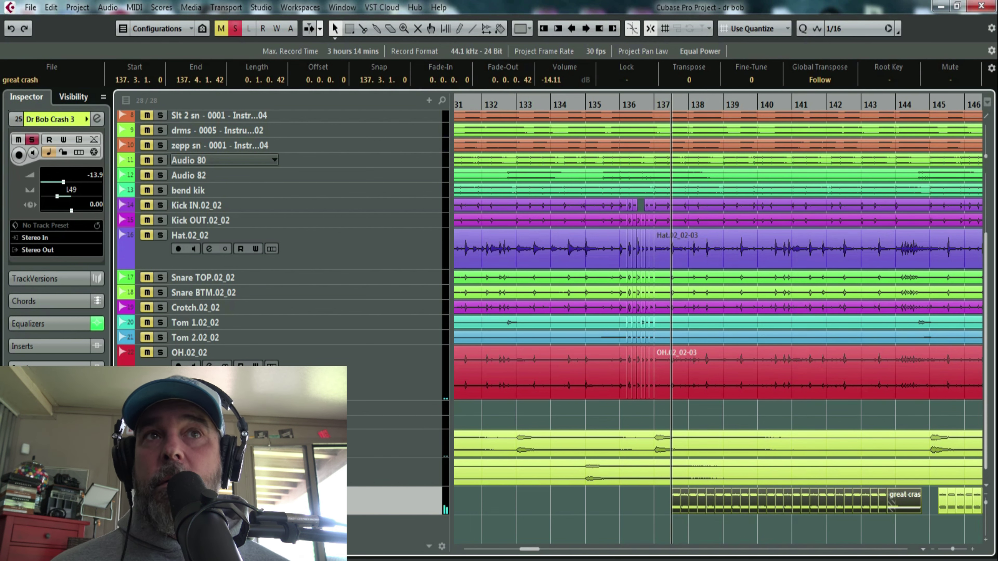
pyautogui.press('s')
pyautogui.press('m')
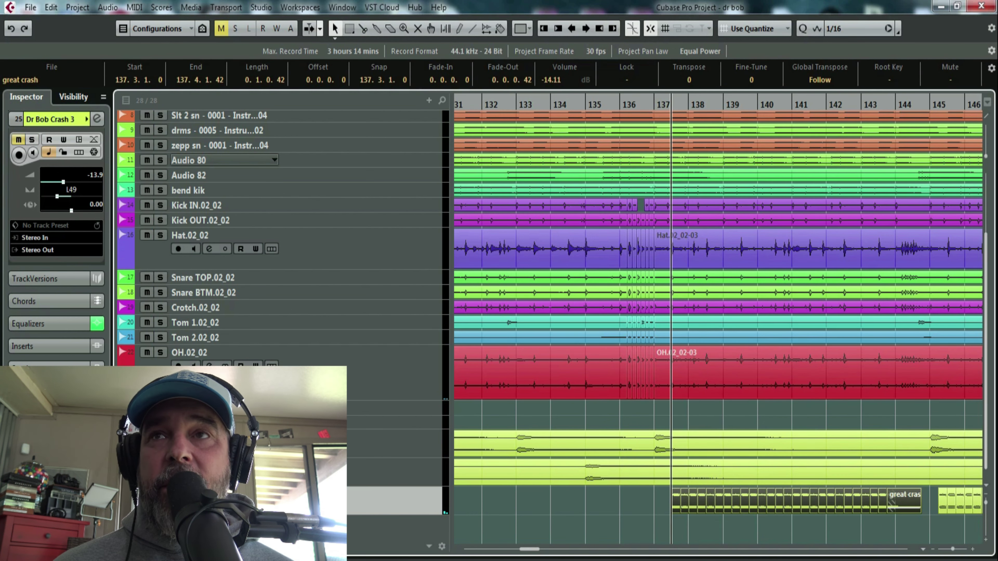
pyautogui.hscroll(3, 914, 553)
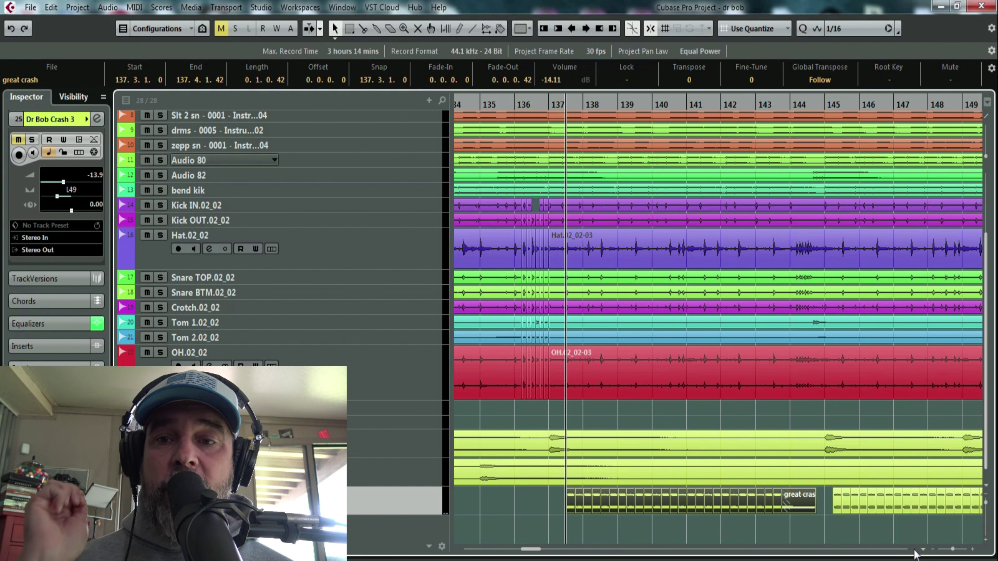
pyautogui.press('space')
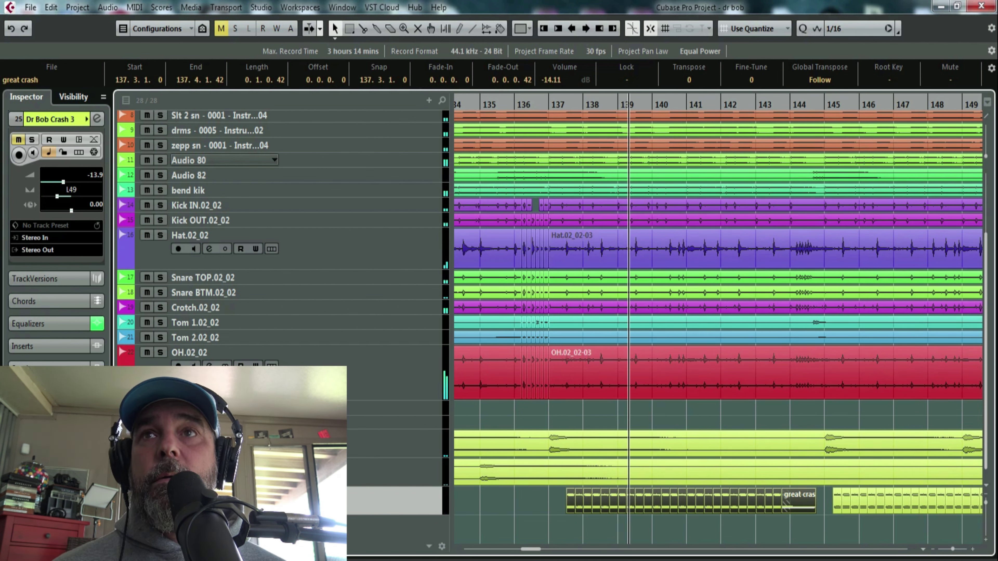
pyautogui.press('space')
# Step: Raise Dr Bob Crash 3's volume to about -11.5 dB and listen from bar 137
pyautogui.moveTo(64, 190); pyautogui.dragTo(69, 190)
pyautogui.press('space')
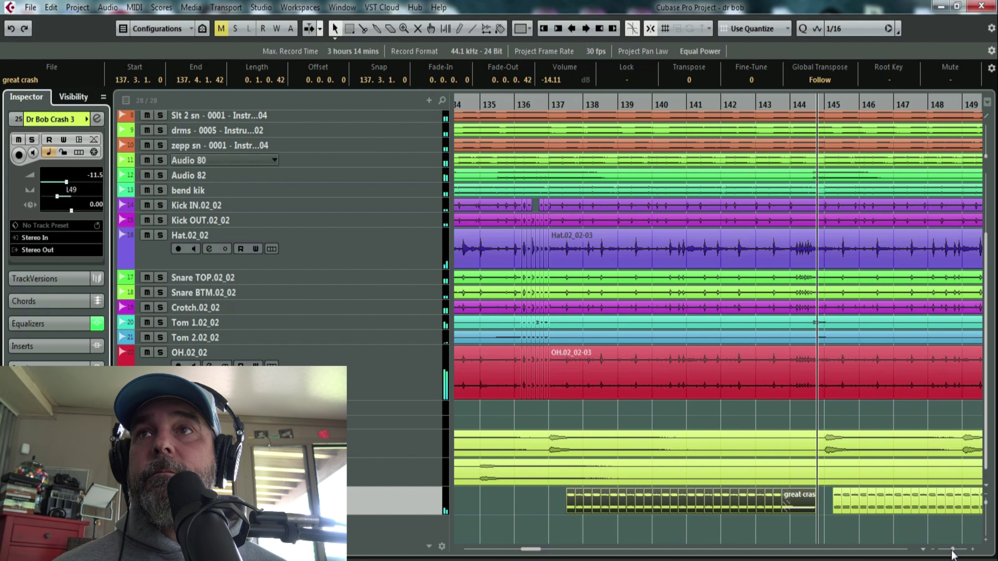
pyautogui.moveTo(952, 550); pyautogui.dragTo(950, 549)
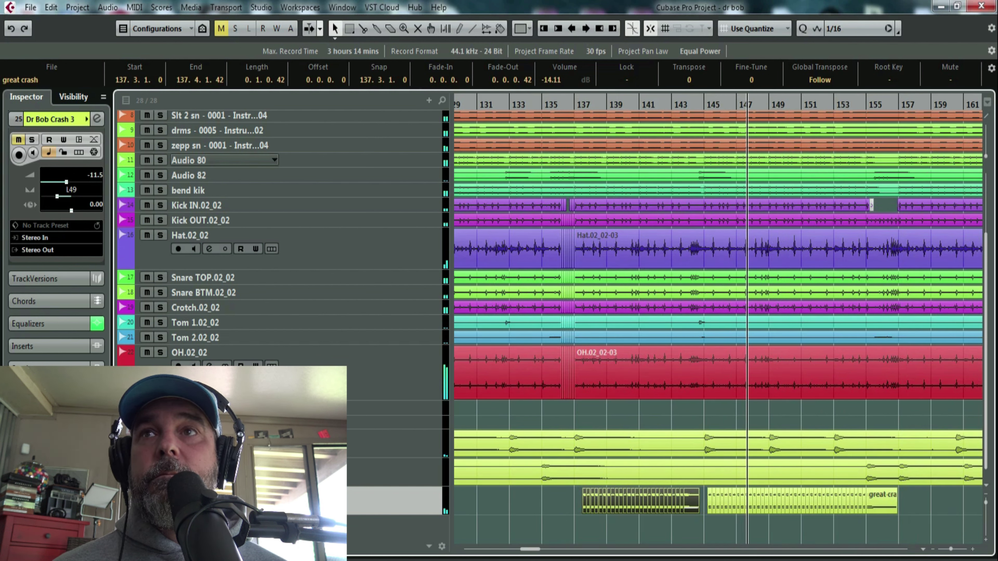
pyautogui.press('space')
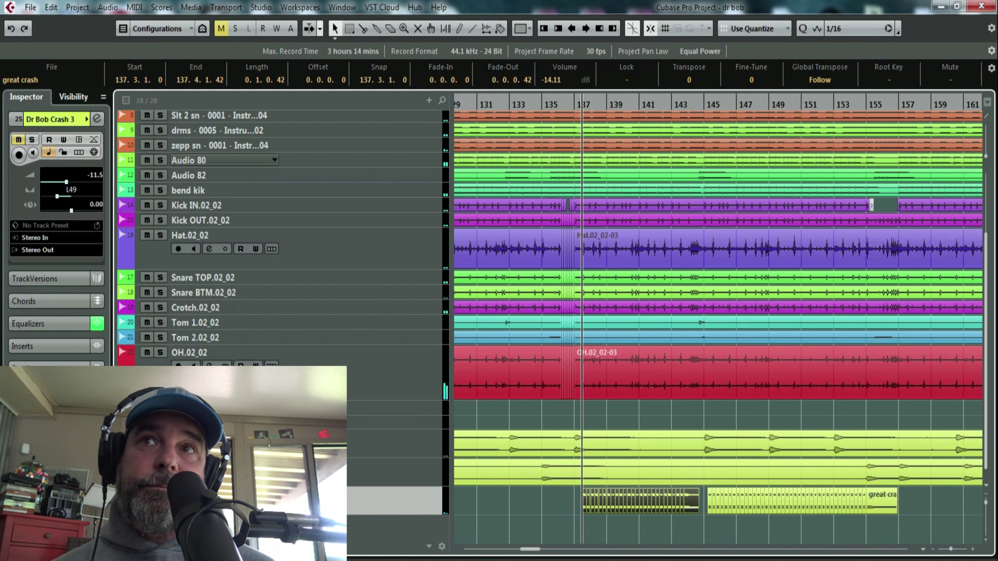